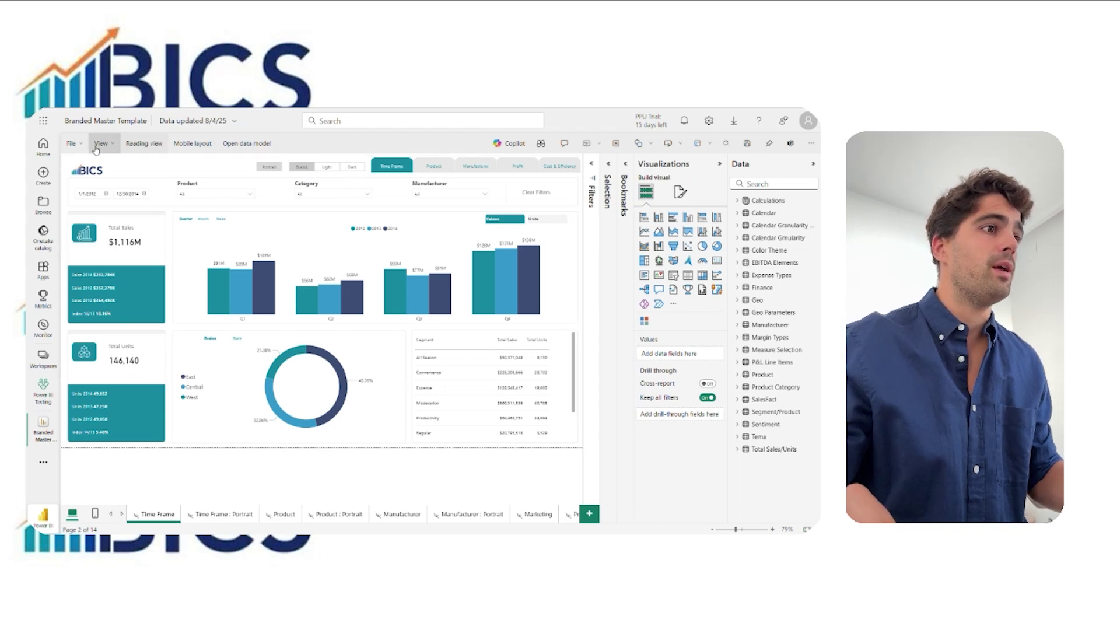
Show the Selection pane listing the page's visual layers
click(71, 143)
click(103, 143)
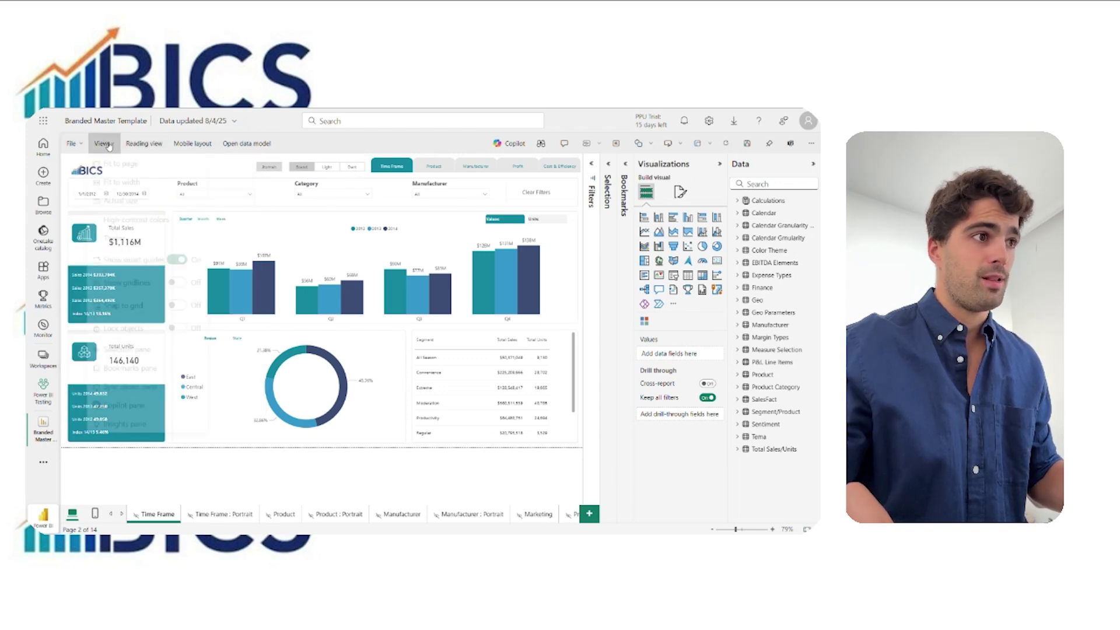
click(130, 349)
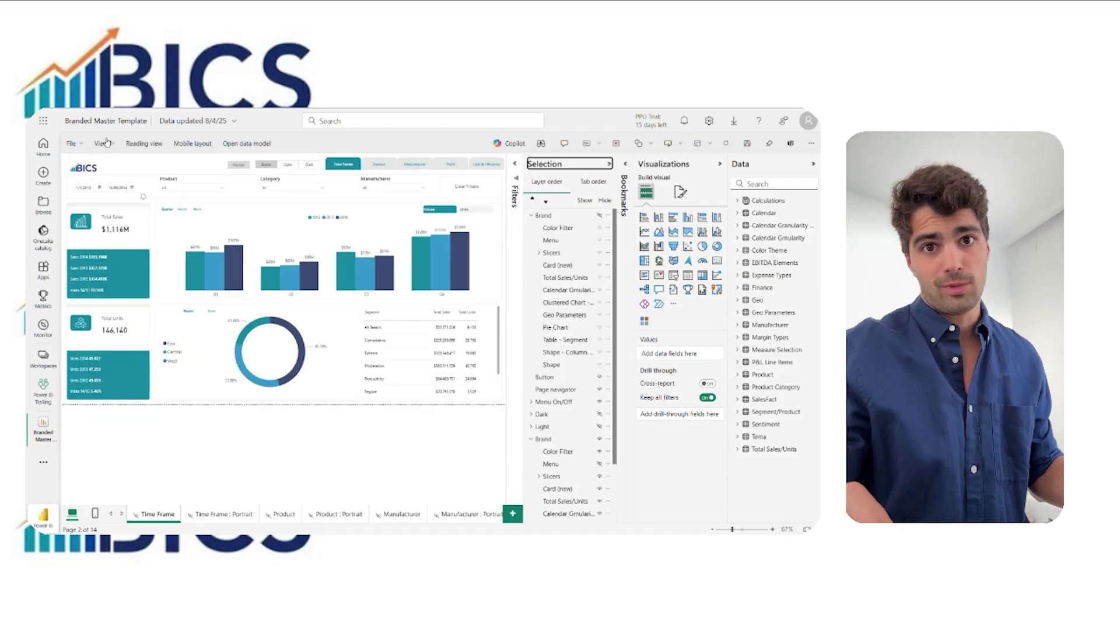
Show the Bookmarks pane and add a new bookmark of the current page, Bookmark 27
click(103, 143)
click(135, 368)
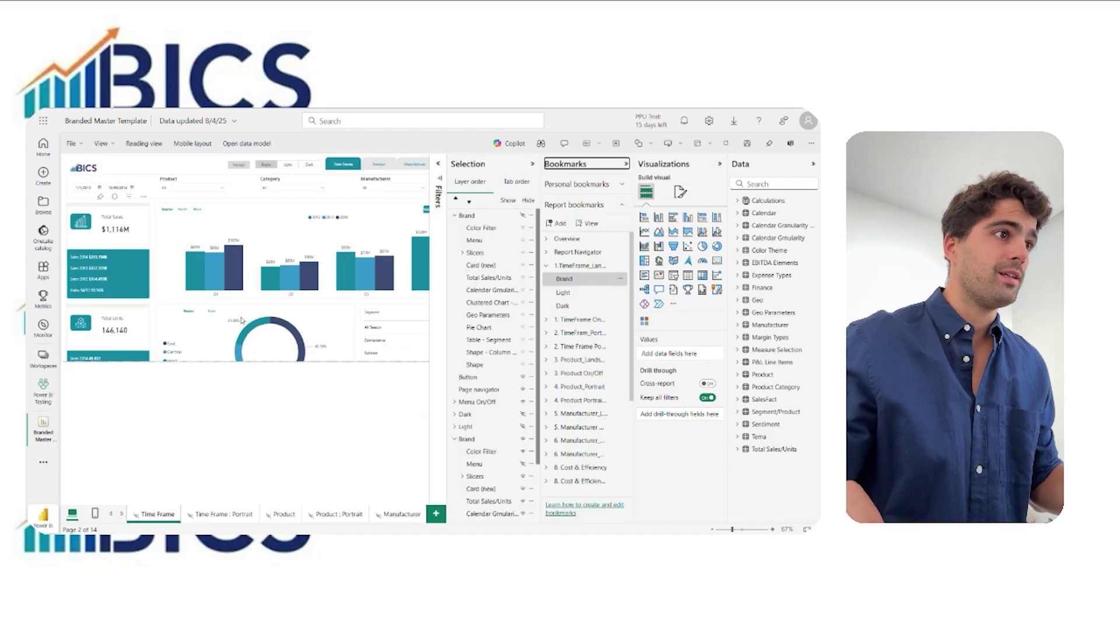
click(560, 225)
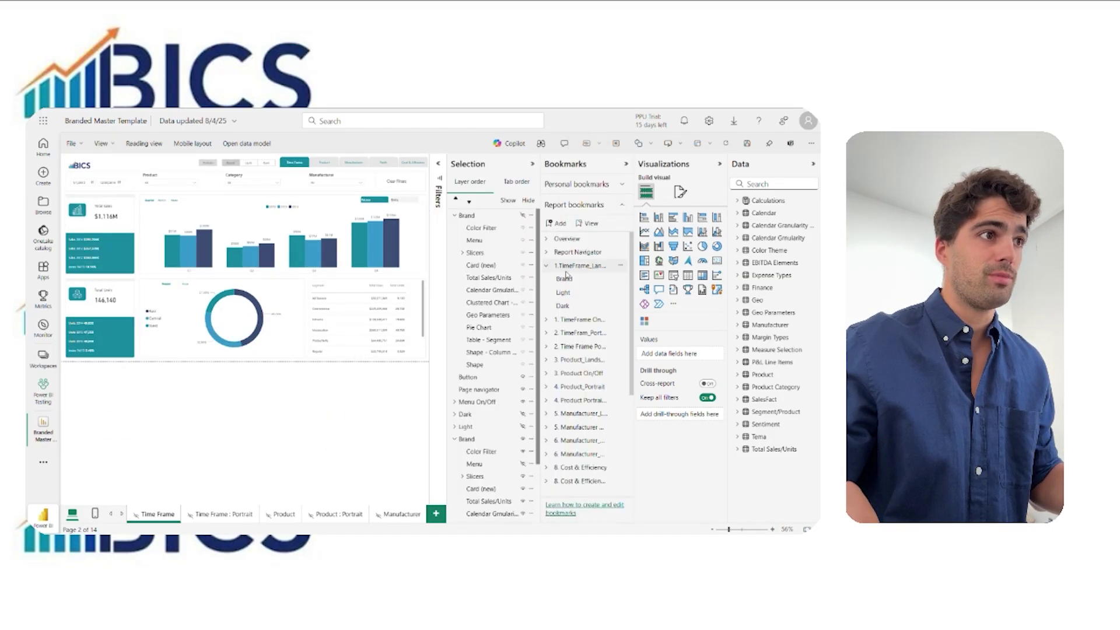
Rename Bookmark 27 to 'name 1', then close its options menu without changes
double_click(574, 484)
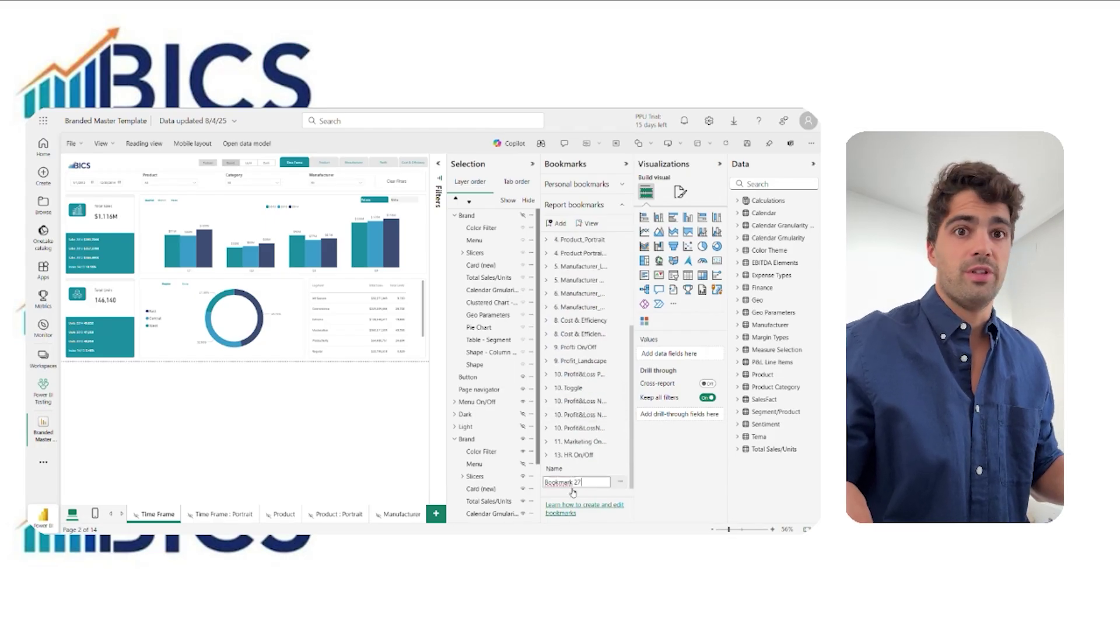
key(BackSpace)
text(name 1)
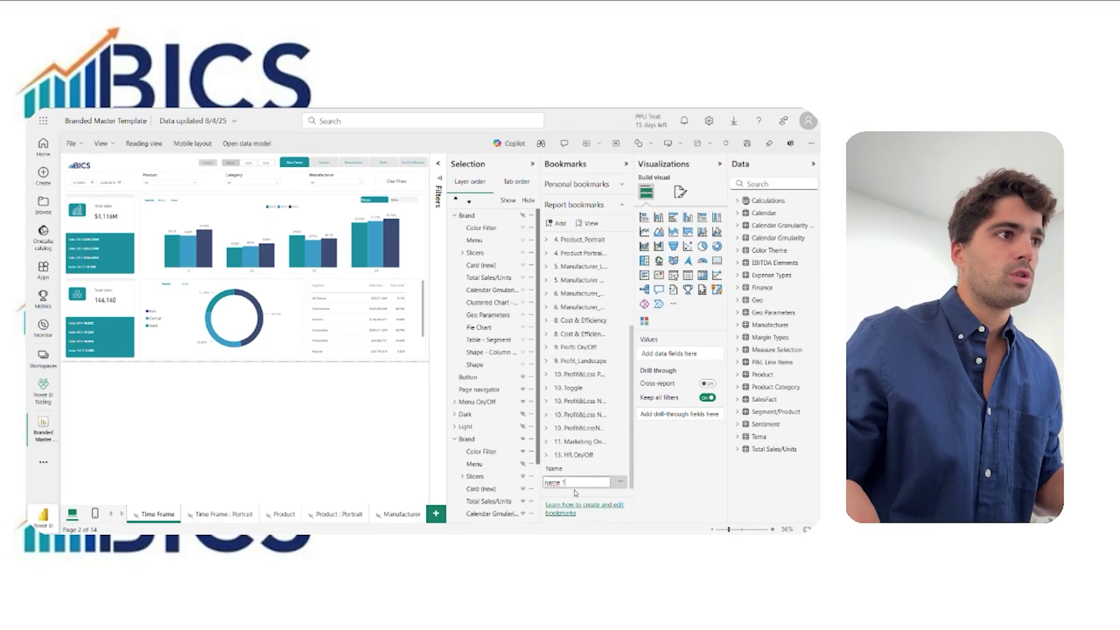
key(Return)
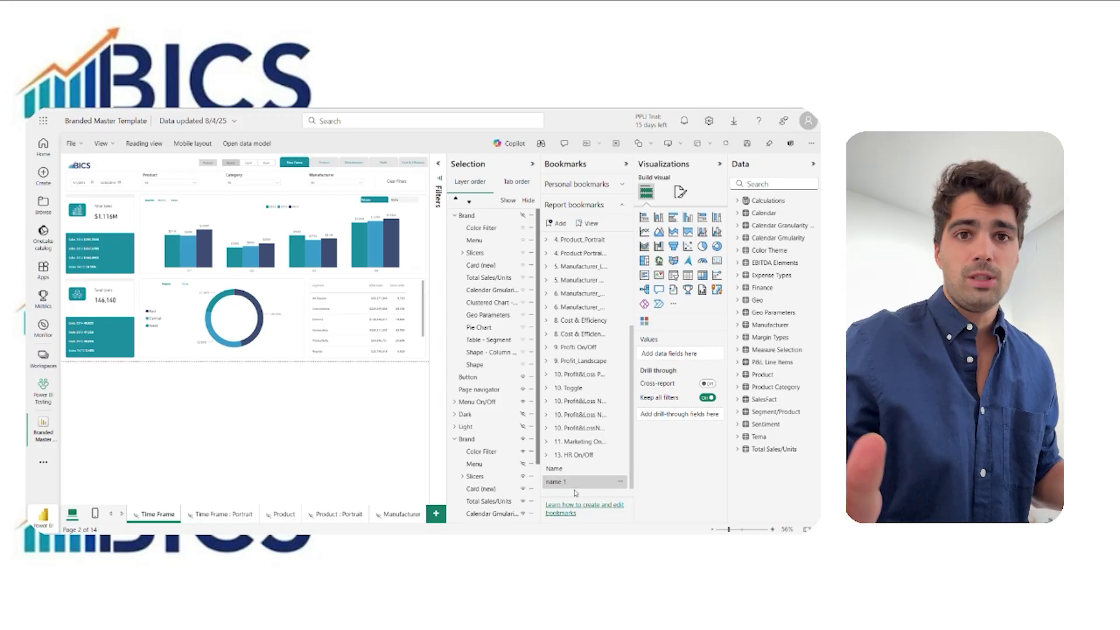
click(621, 485)
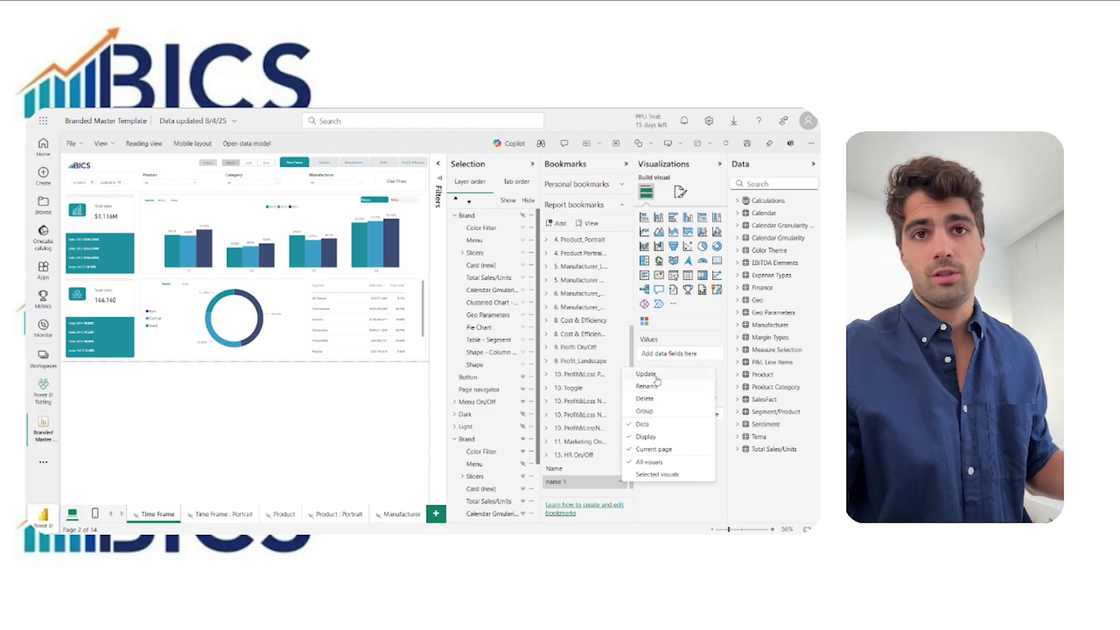
click(371, 429)
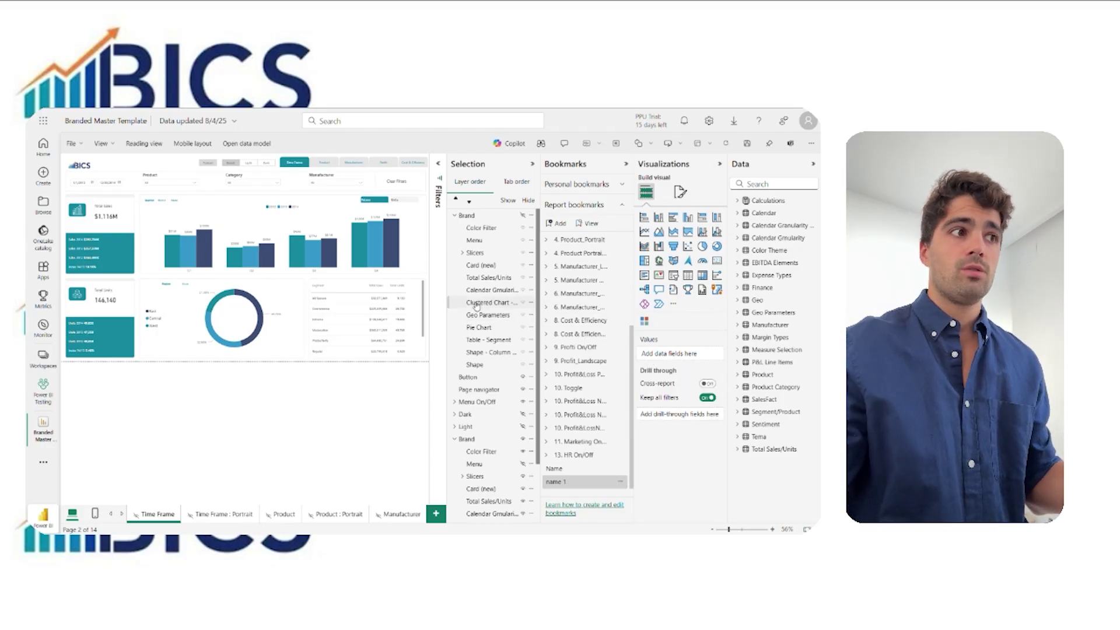
Paste a duplicate of the Brand header group and hide the copy on the page
scroll(487, 315, down, 3)
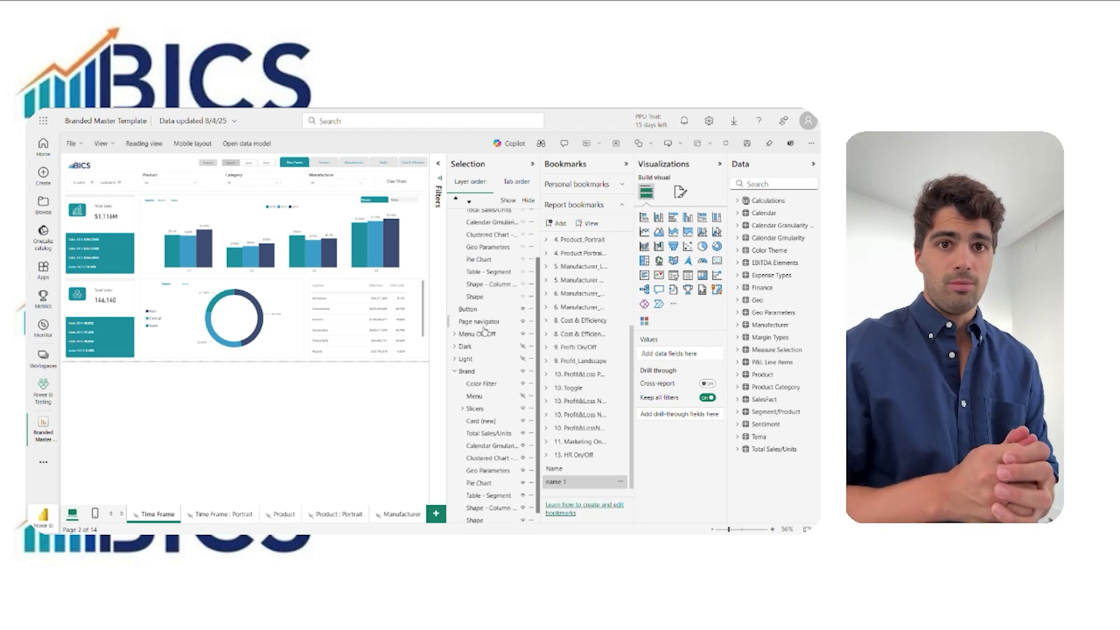
click(485, 367)
right_click(482, 371)
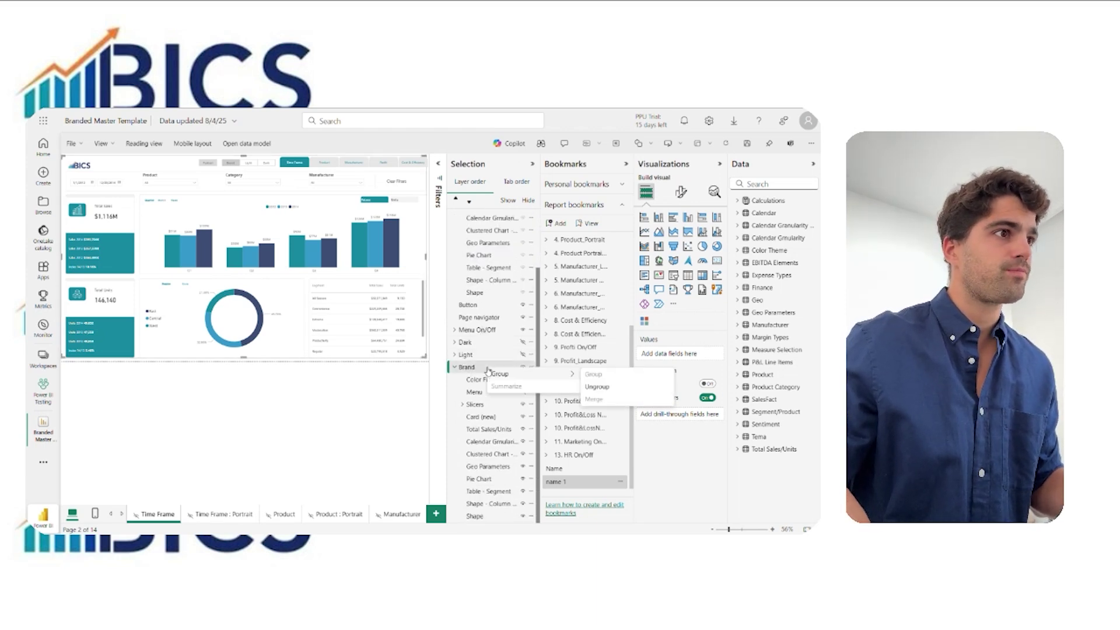
click(482, 371)
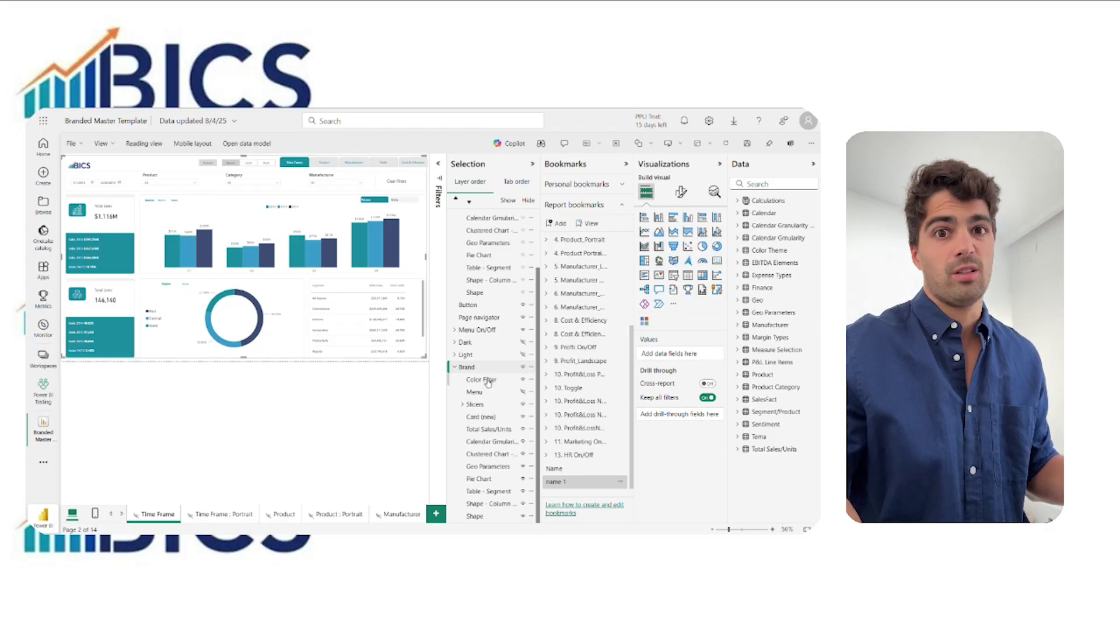
key(ctrl+v)
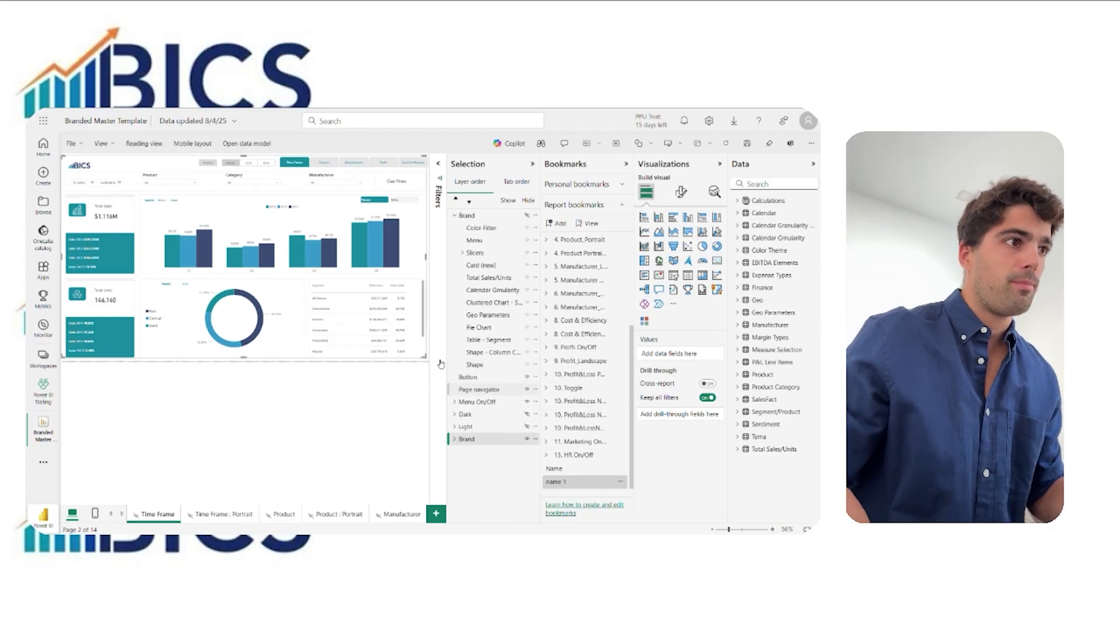
click(527, 216)
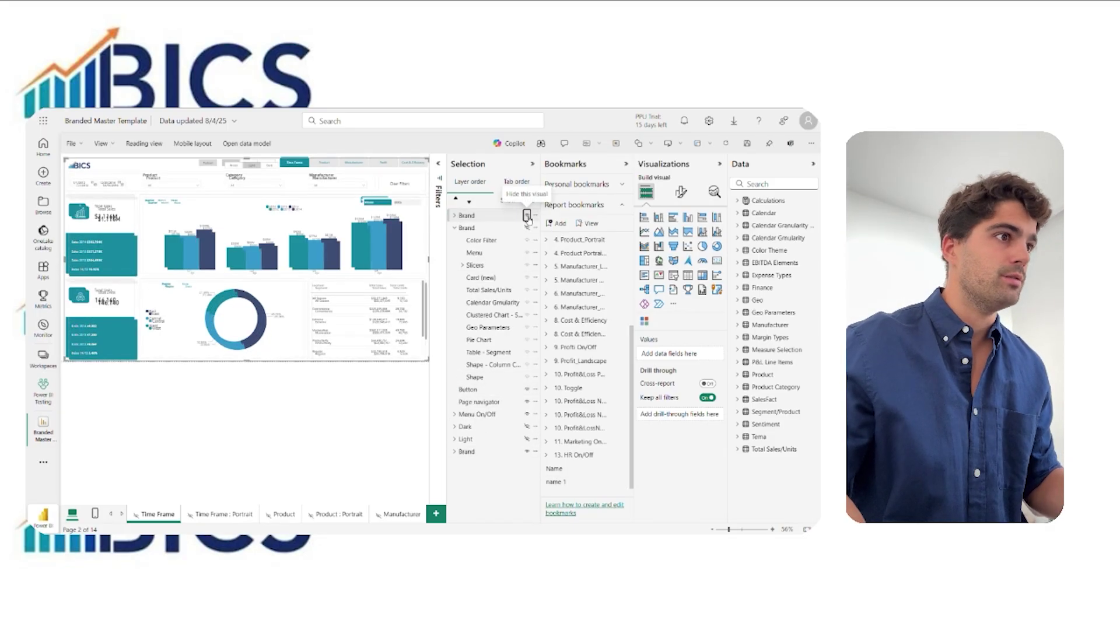
click(454, 215)
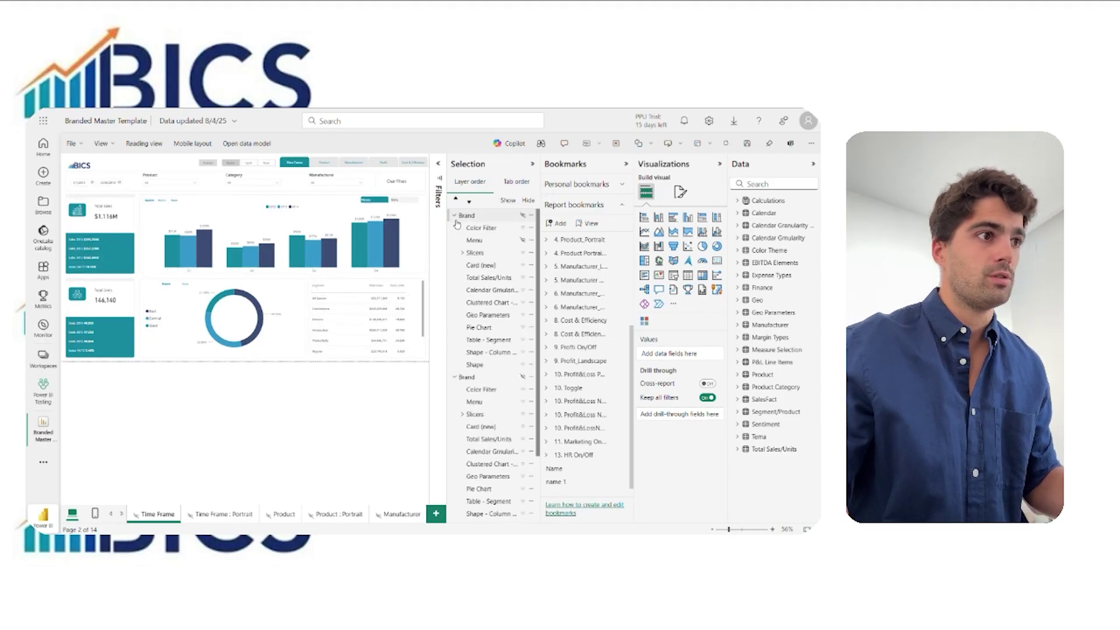
Review the pie chart's slice and colour format settings, keeping the copied Brand group hidden
click(273, 302)
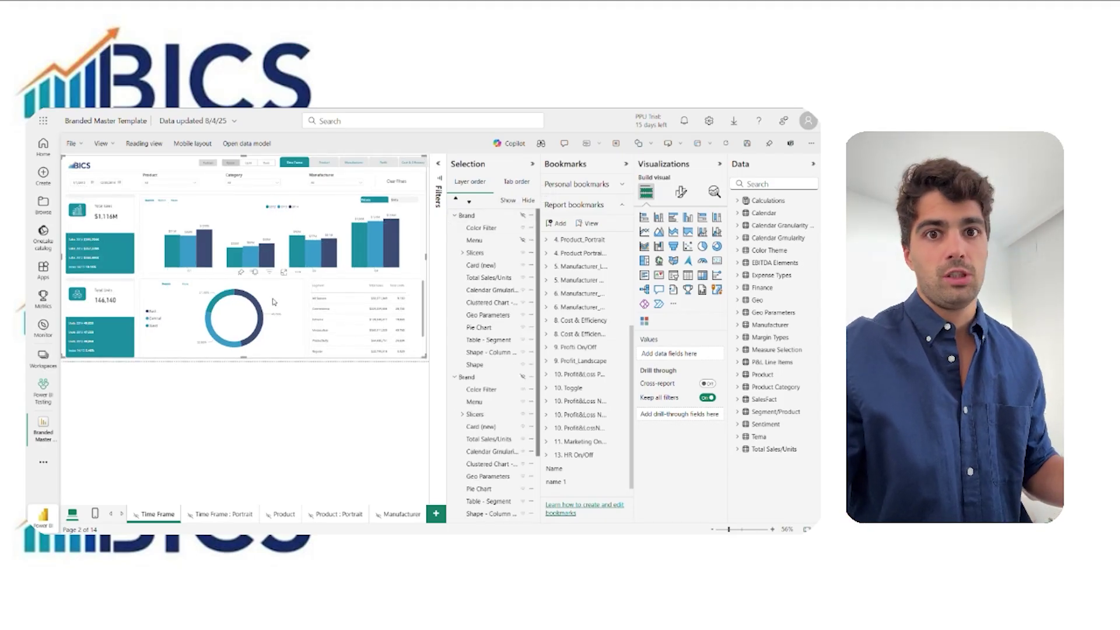
click(681, 195)
click(653, 284)
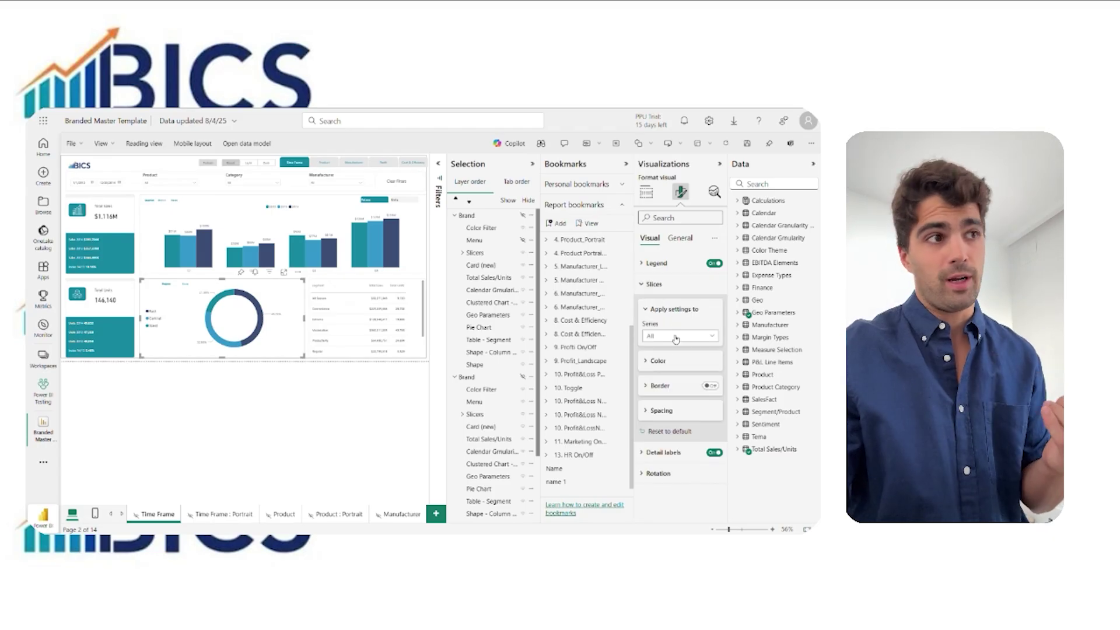
click(672, 363)
click(653, 284)
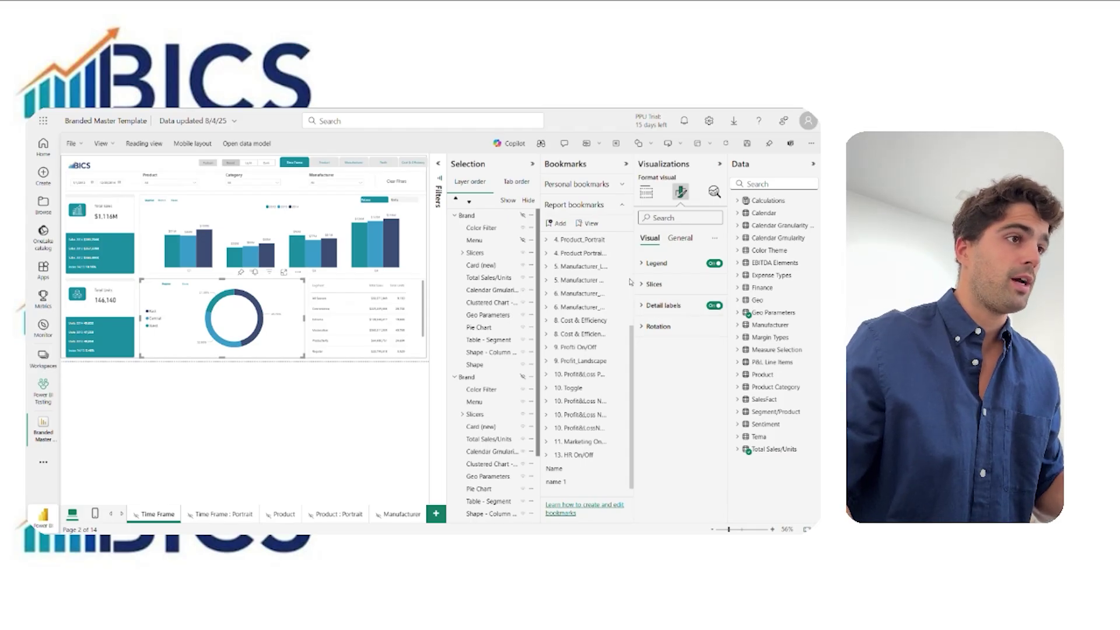
click(523, 215)
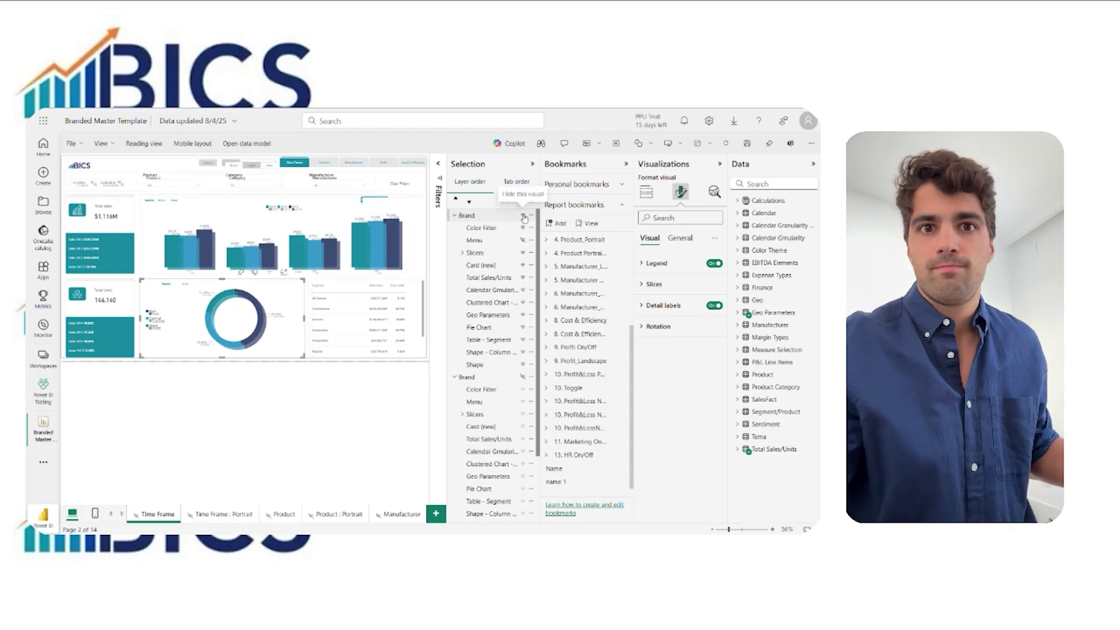
click(523, 215)
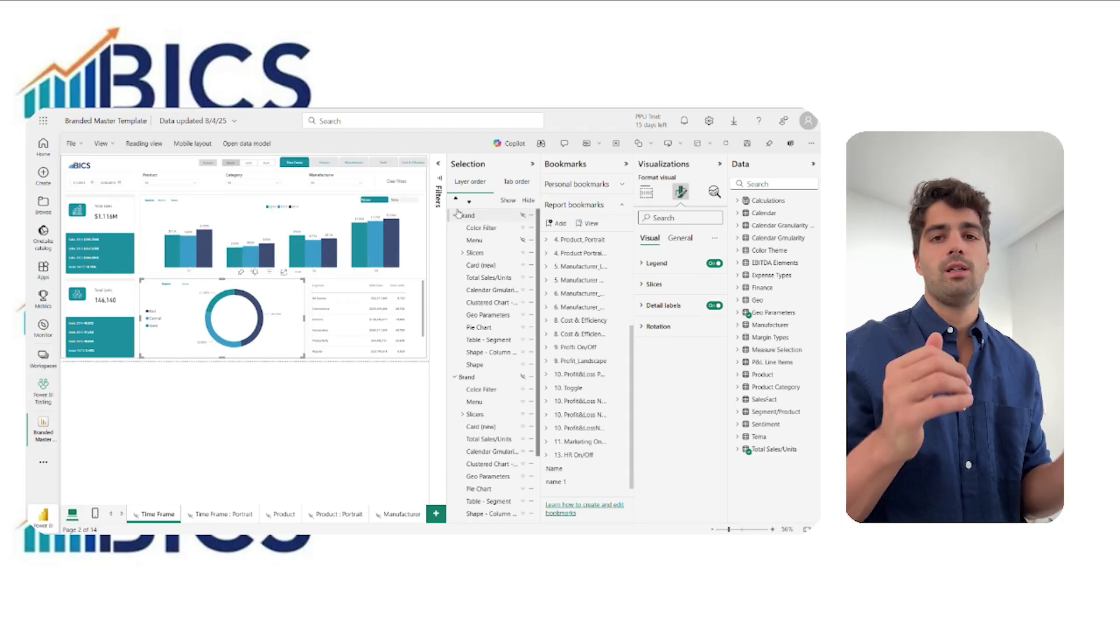
Collapse the first Brand group in the layer list and scroll back to the top
click(455, 215)
scroll(594, 303, up, 3)
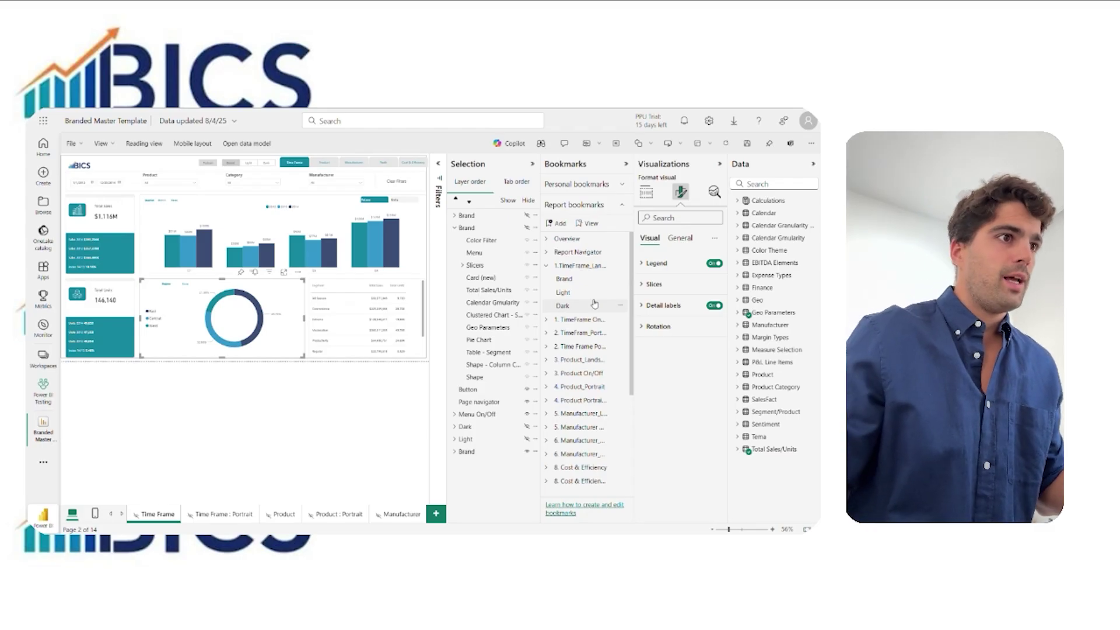
click(671, 144)
Insert a Bookmark navigator bound to the 1.TimeFrame_Landscape bookmarks and switch the report to Light
mouse_move(696, 372)
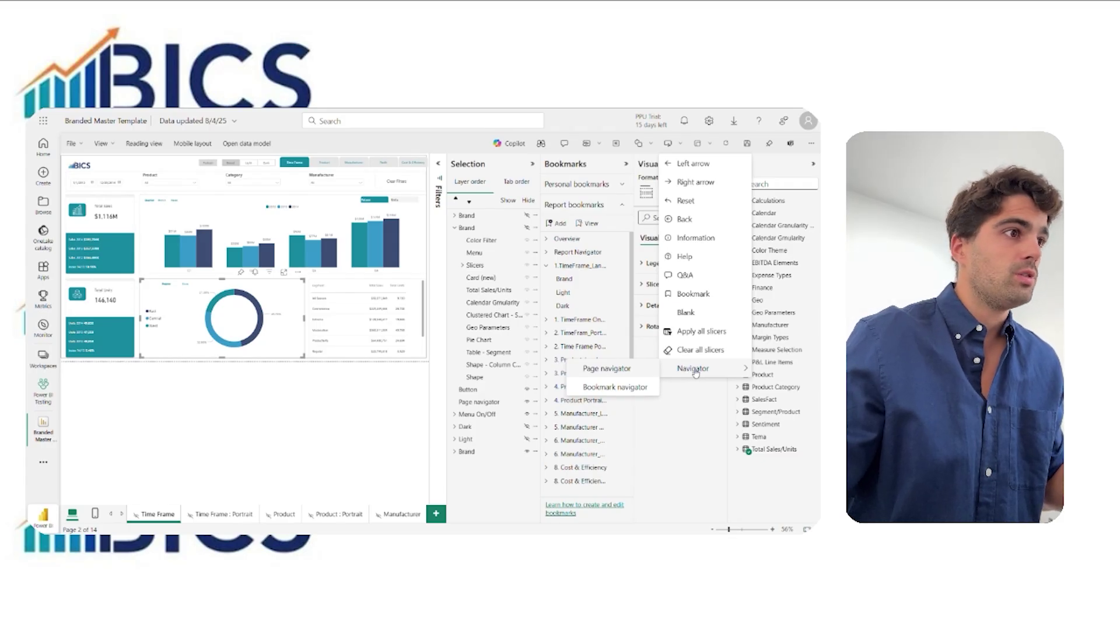
click(632, 389)
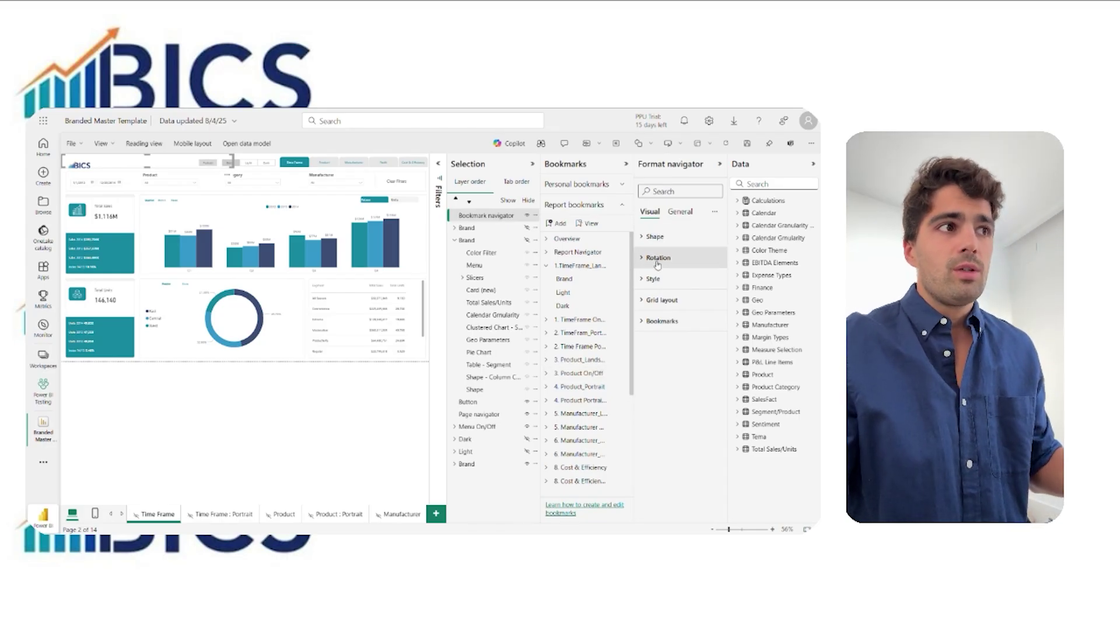
click(659, 321)
click(677, 356)
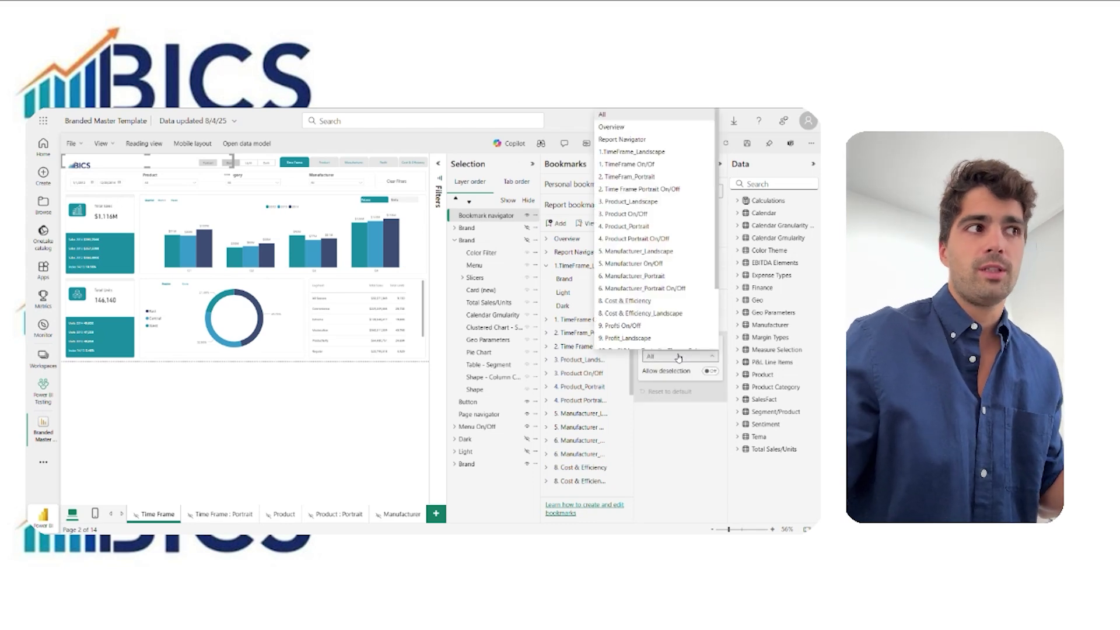
click(656, 156)
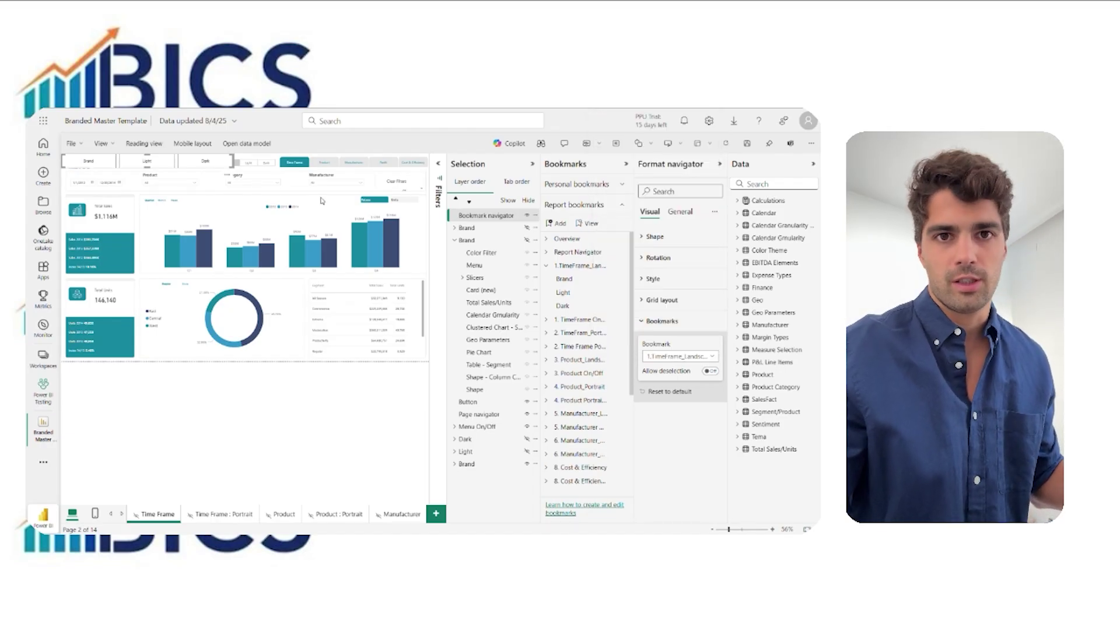
click(152, 164)
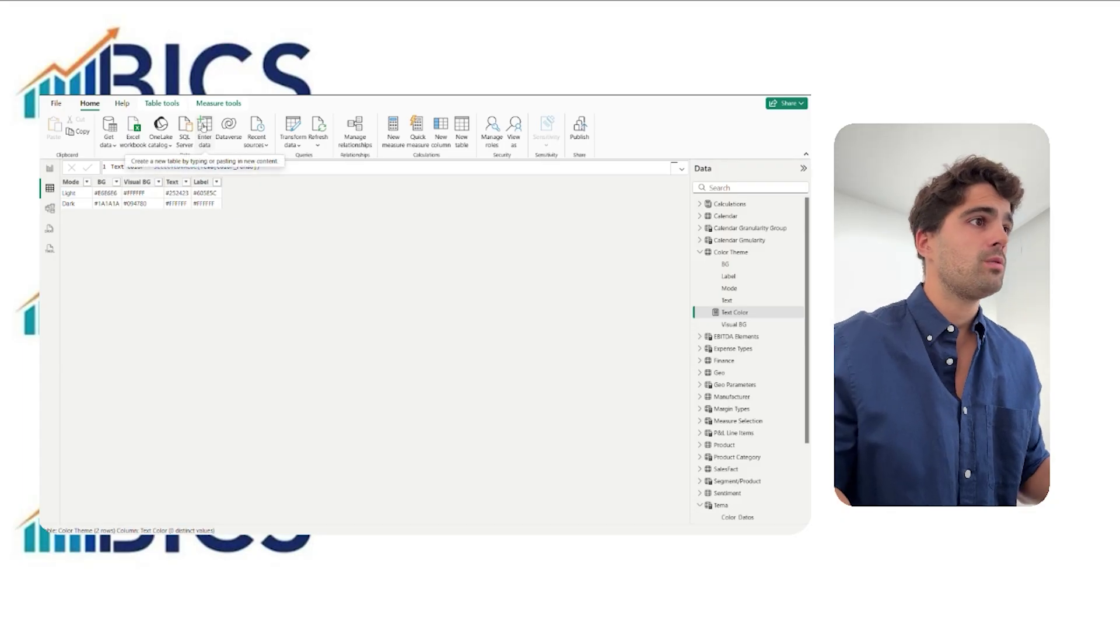
Open the Create Table dialog via Enter data on the Home ribbon
click(205, 125)
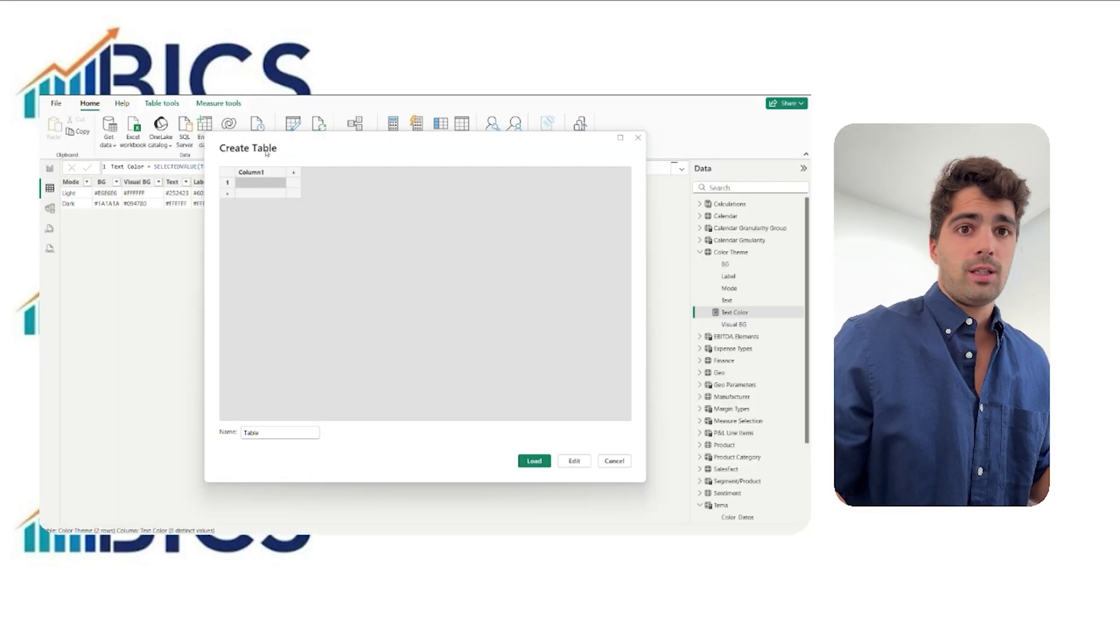
Rename Column1 to 'Mode' and enter the rows Light and Dark
double_click(264, 172)
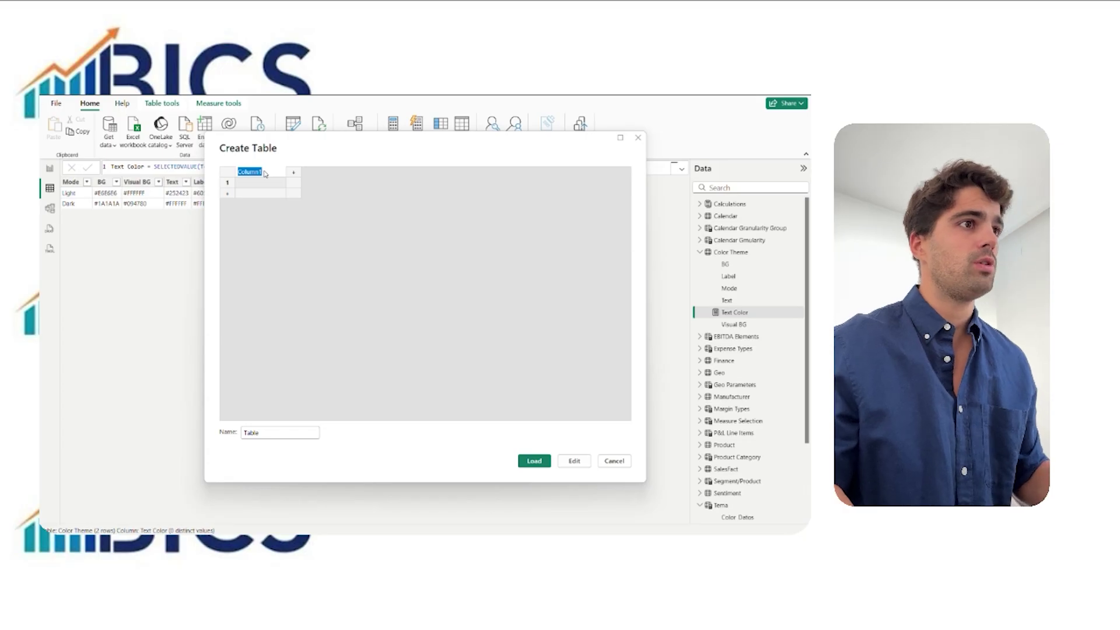
text(Mode)
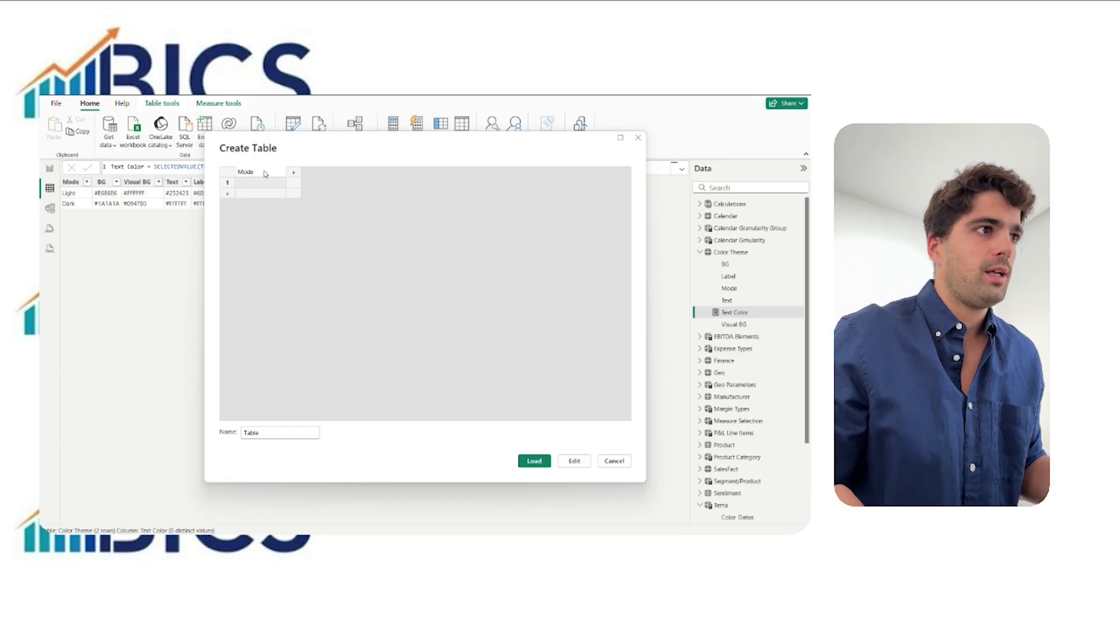
key(Return)
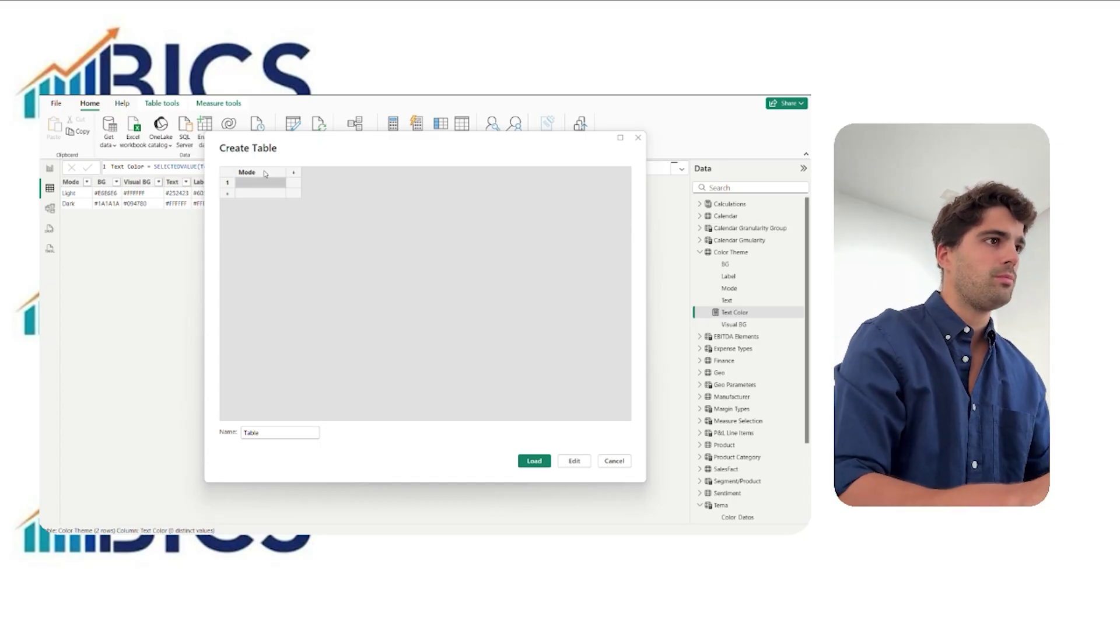
text(Light)
key(Return)
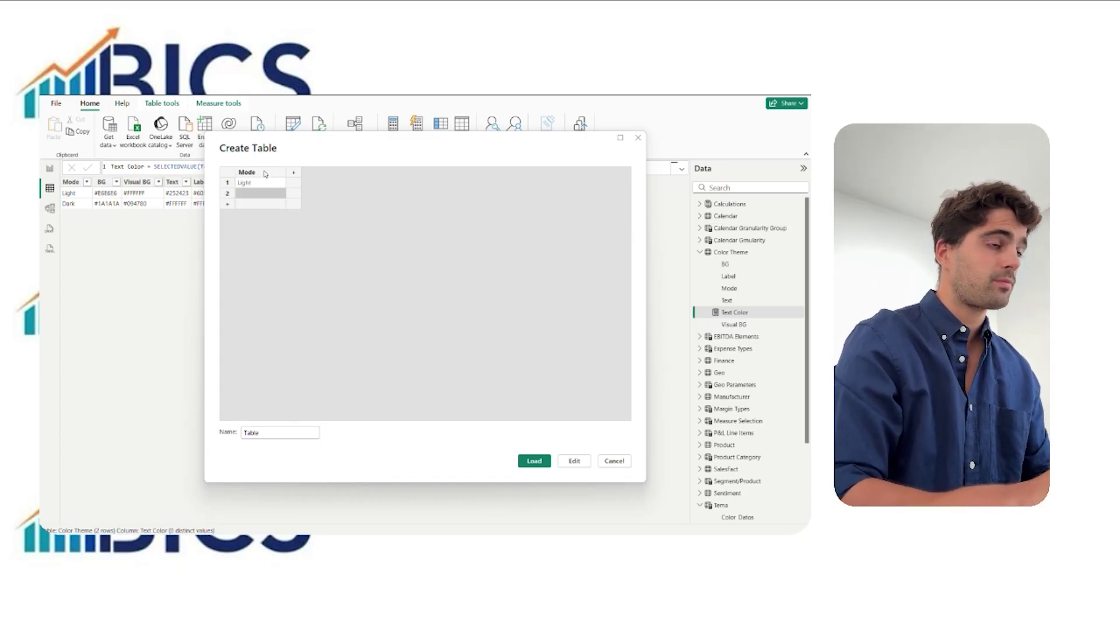
text(Dark)
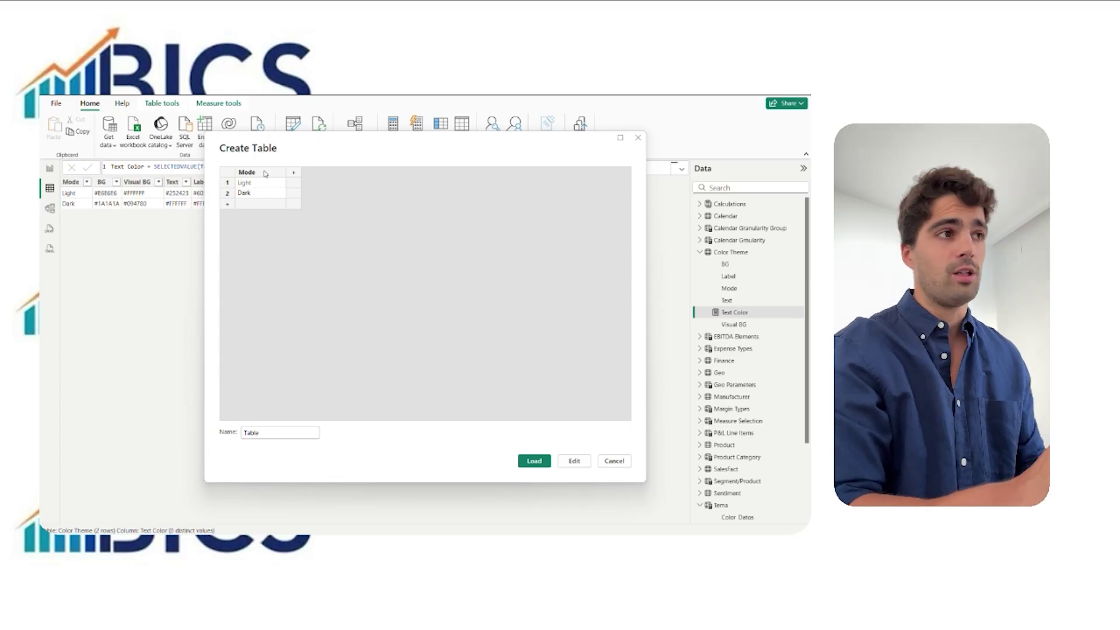
Add a second column named 'text', then cancel the draft table
click(295, 173)
text(text)
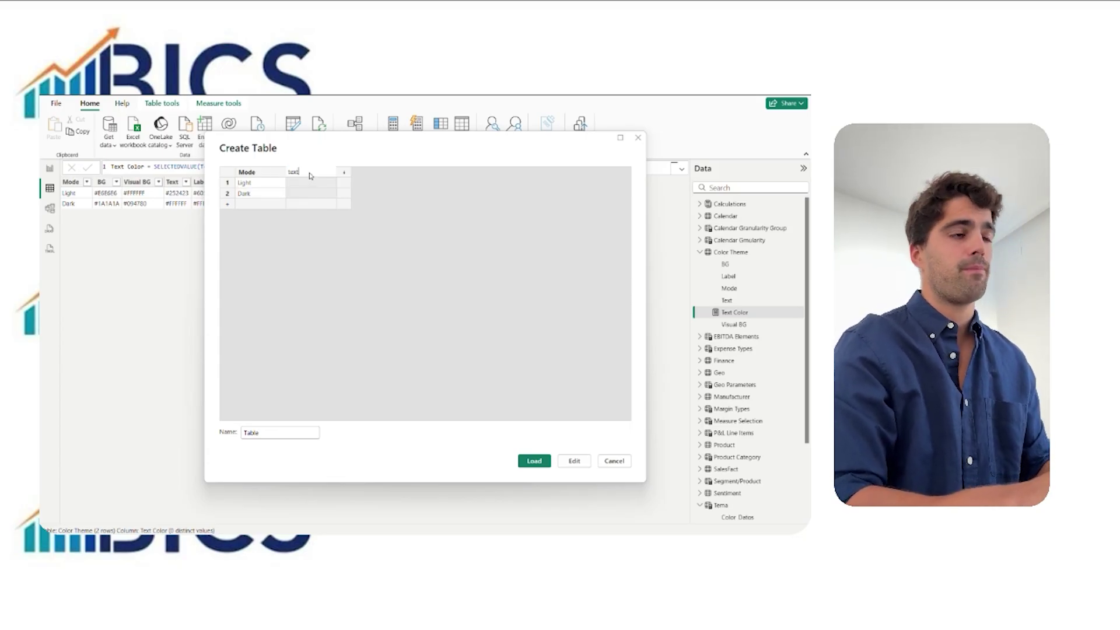
click(344, 172)
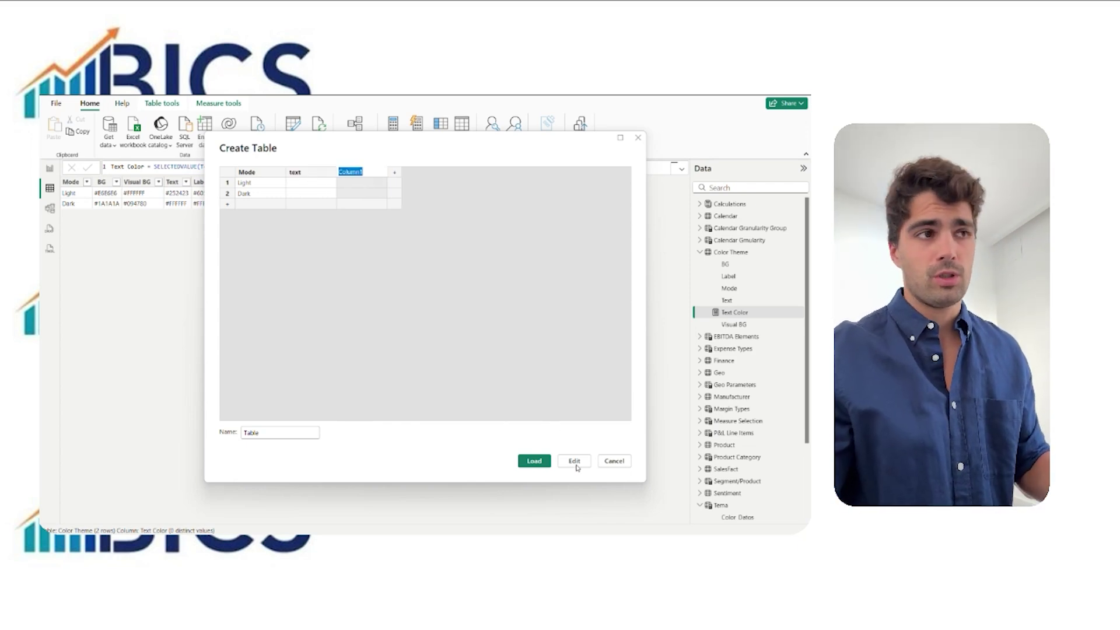
click(614, 461)
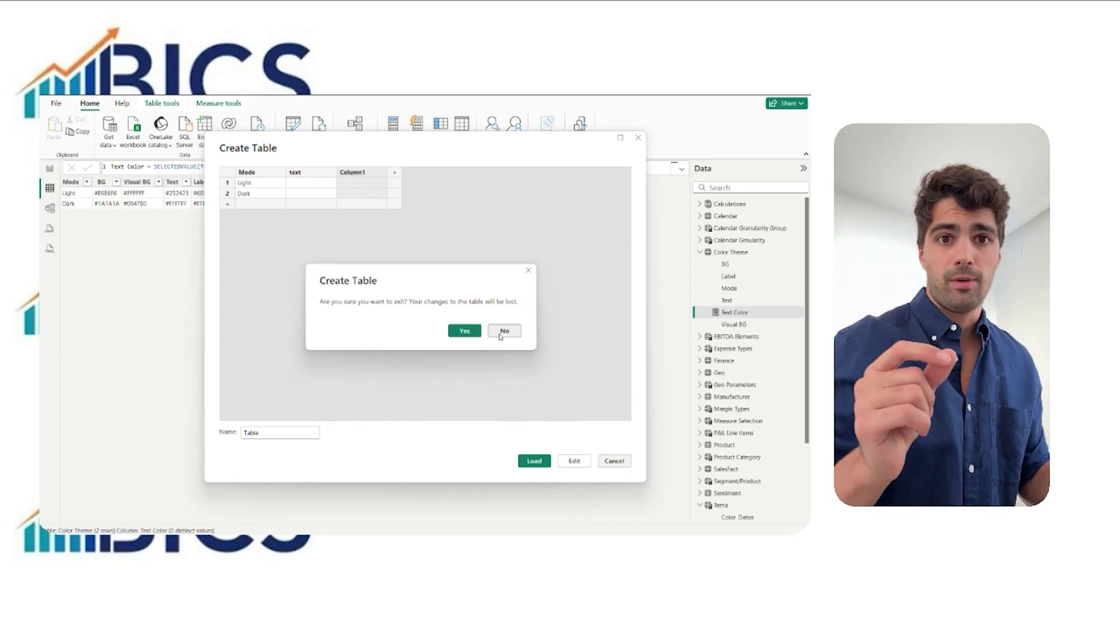
click(502, 331)
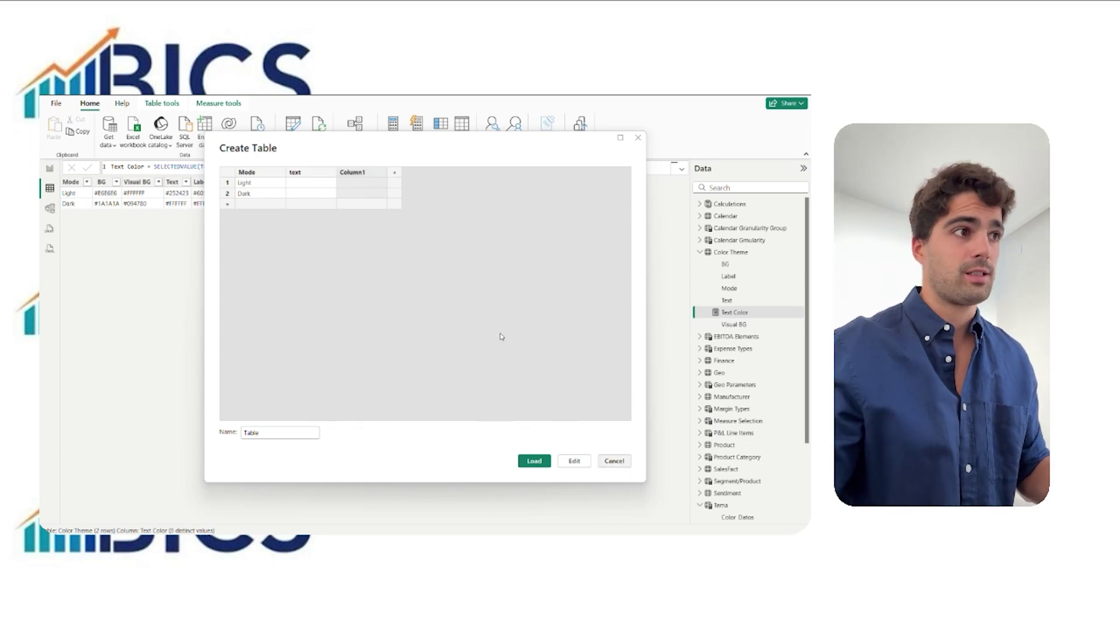
click(613, 460)
Discard the draft table and open the Text Color measure's formula for editing
click(464, 330)
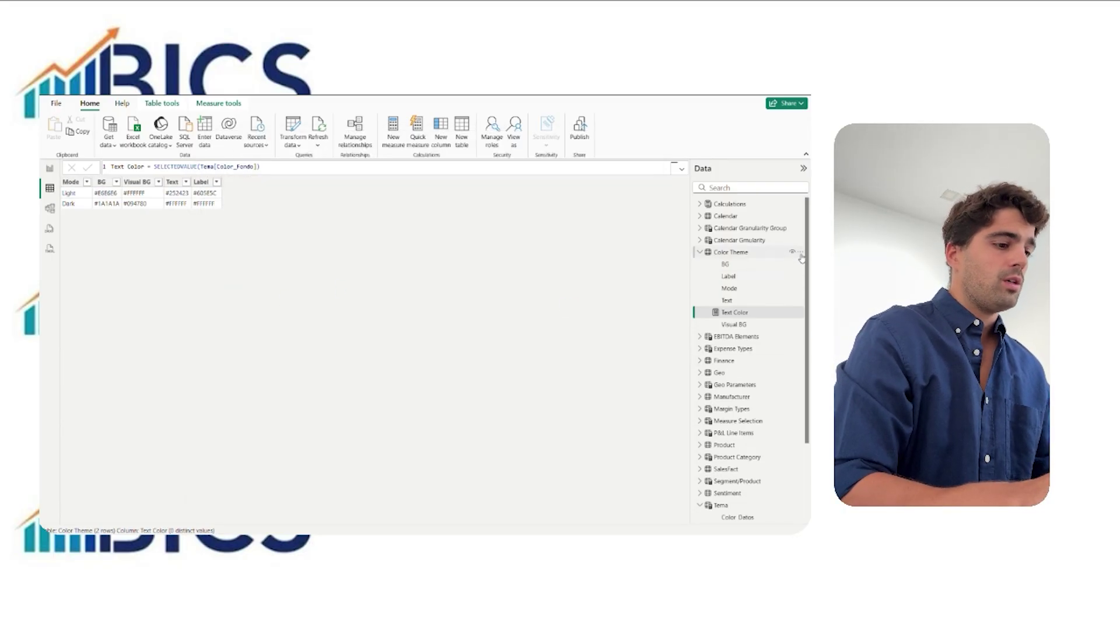
click(738, 313)
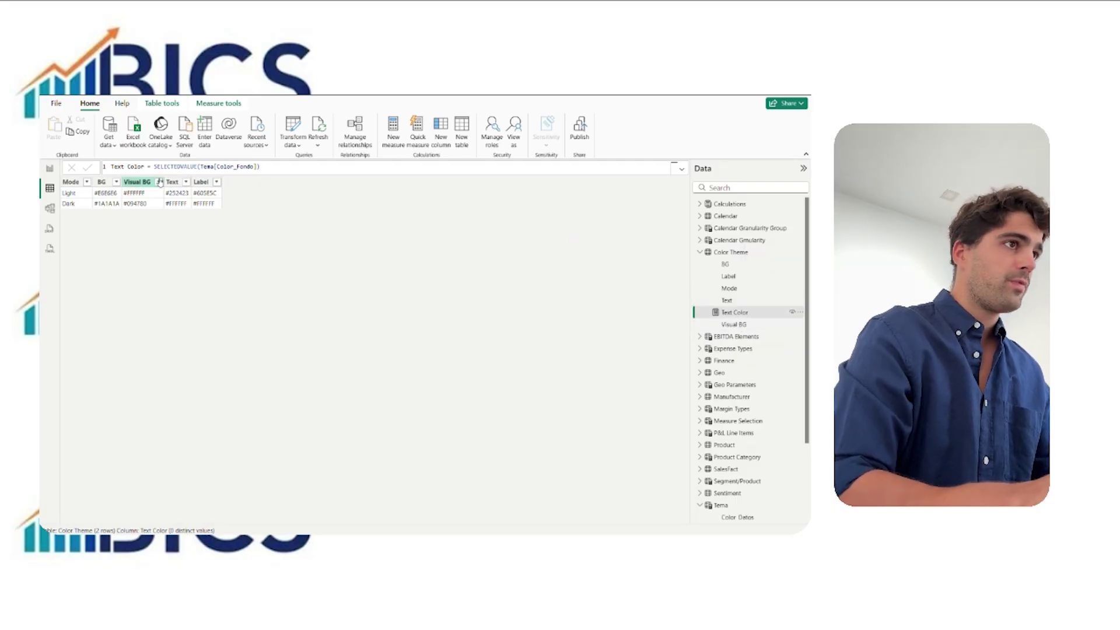
double_click(144, 168)
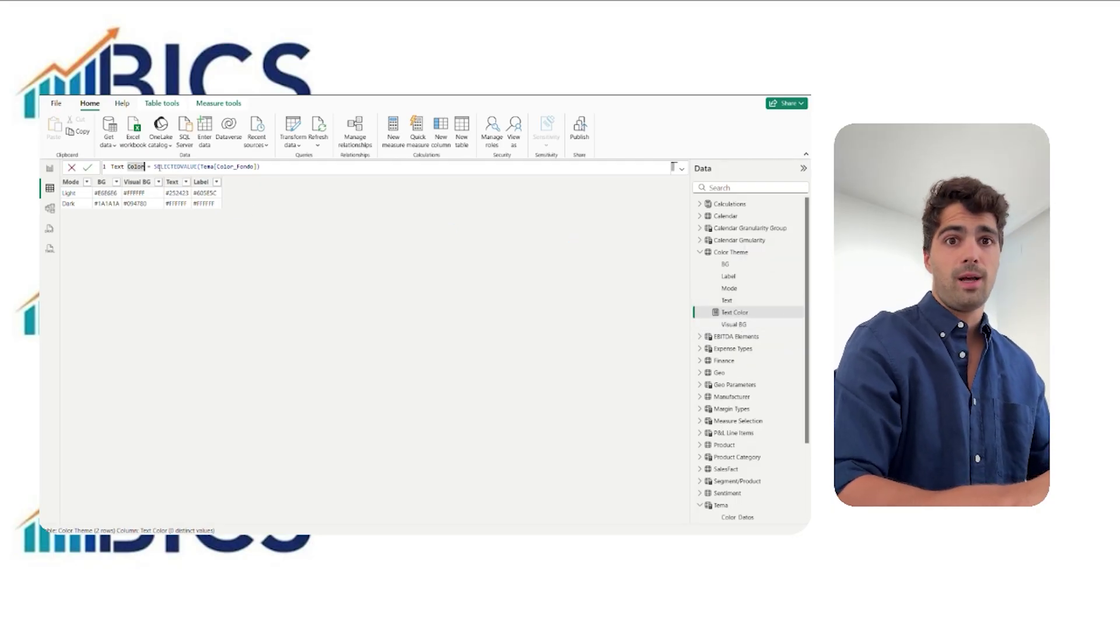
Select the Tema table reference inside SELECTEDVALUE, then return to Report view
key(ctrl+Right)
key(ctrl+Right)
key(ctrl+Right)
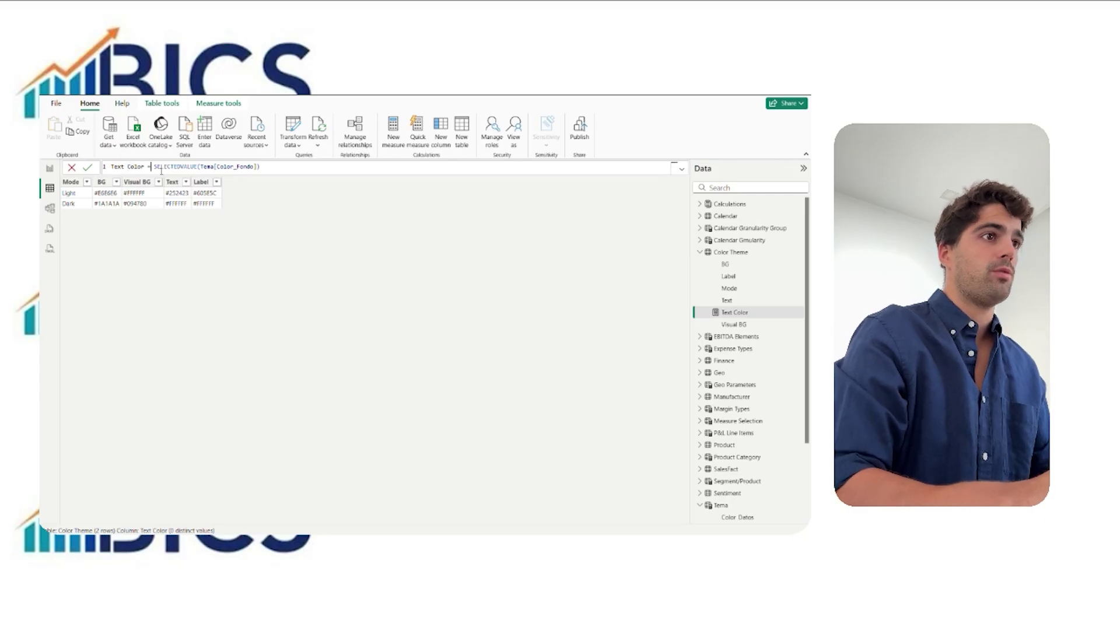
key(ctrl+shift+Right)
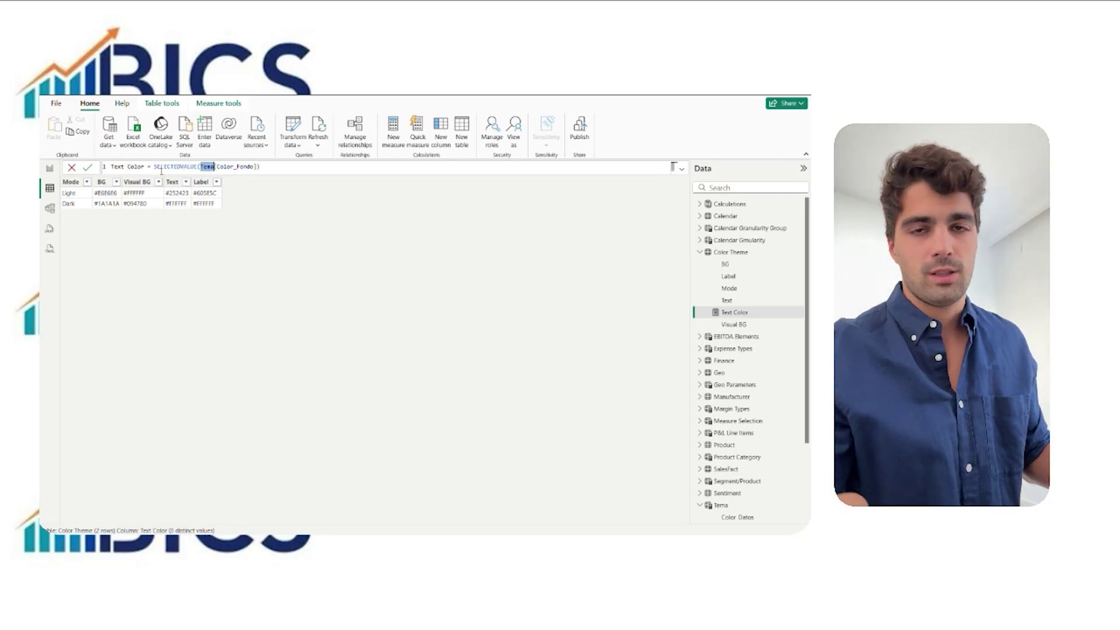
key(ctrl+shift+Left)
key(ctrl+shift+Right)
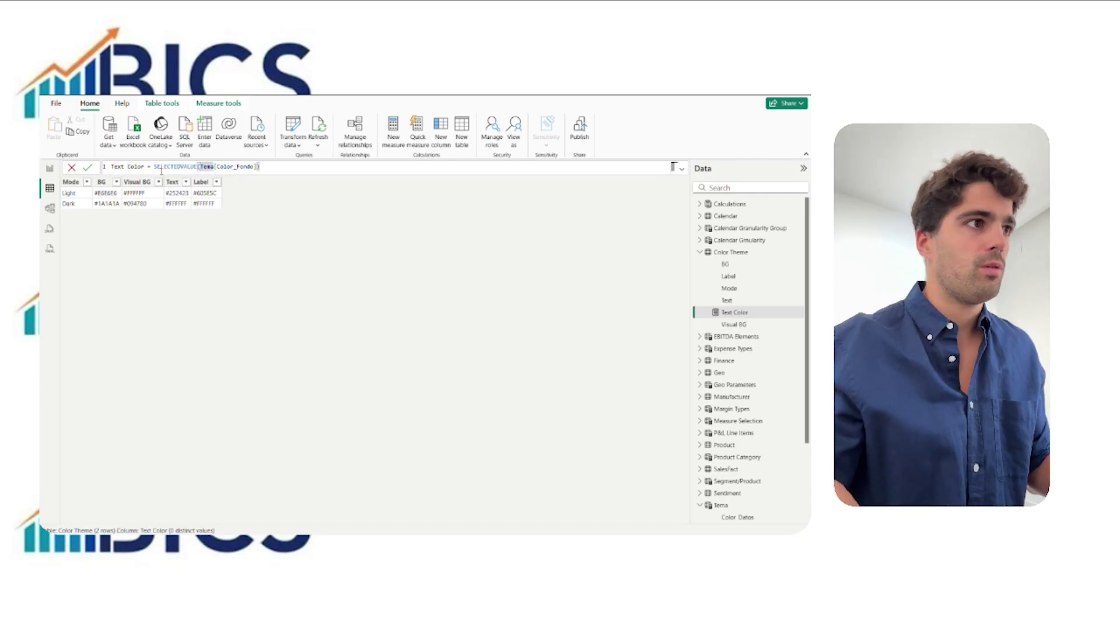
click(47, 167)
click(213, 238)
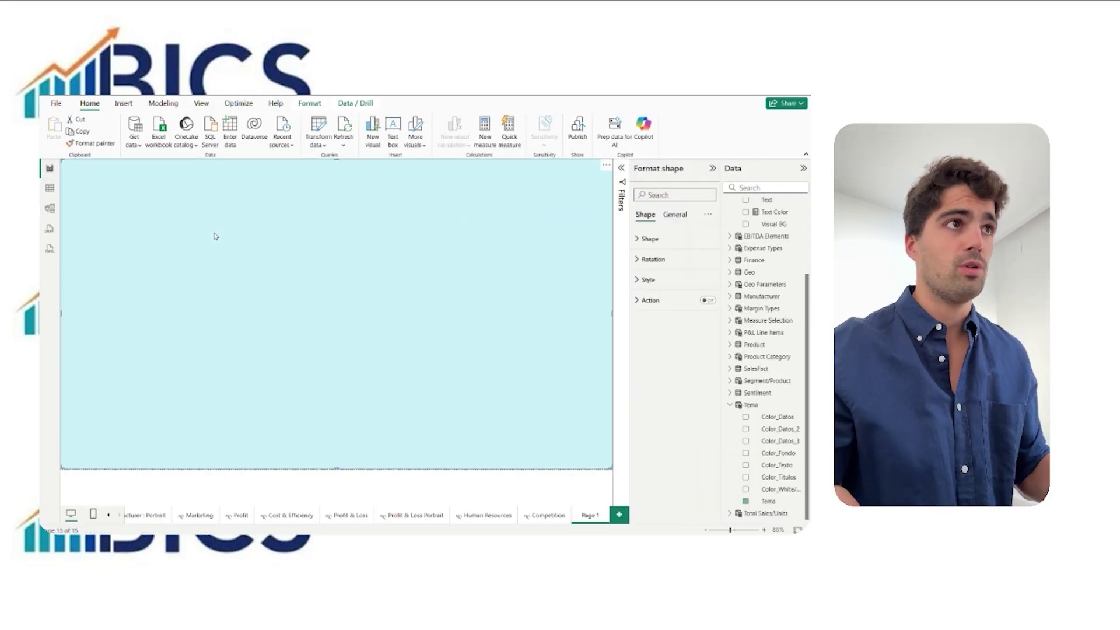
click(636, 279)
click(645, 331)
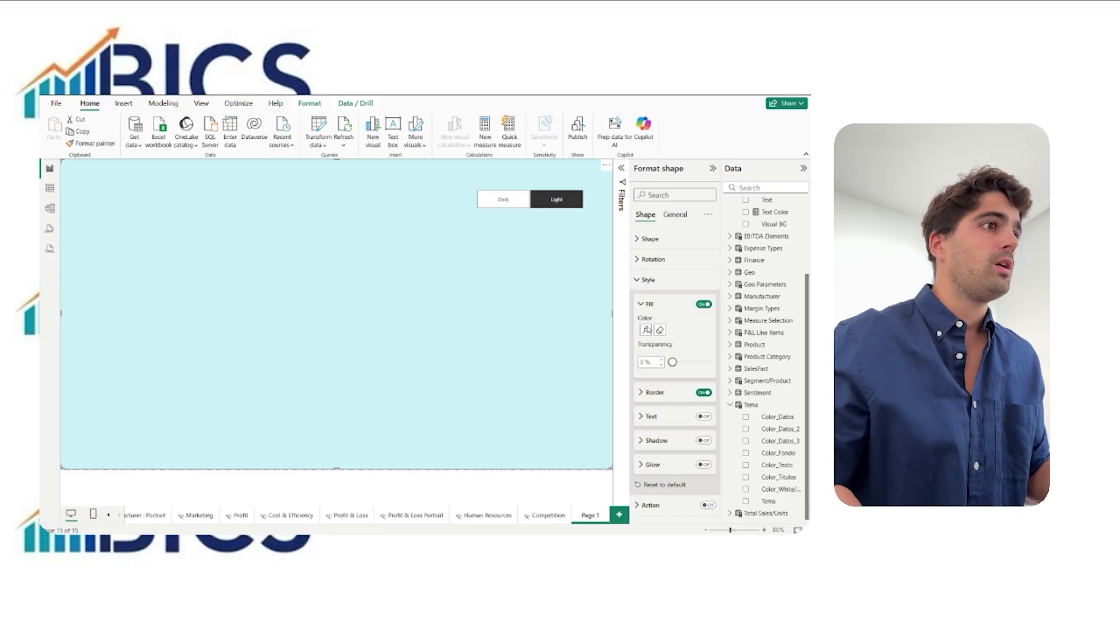
click(271, 245)
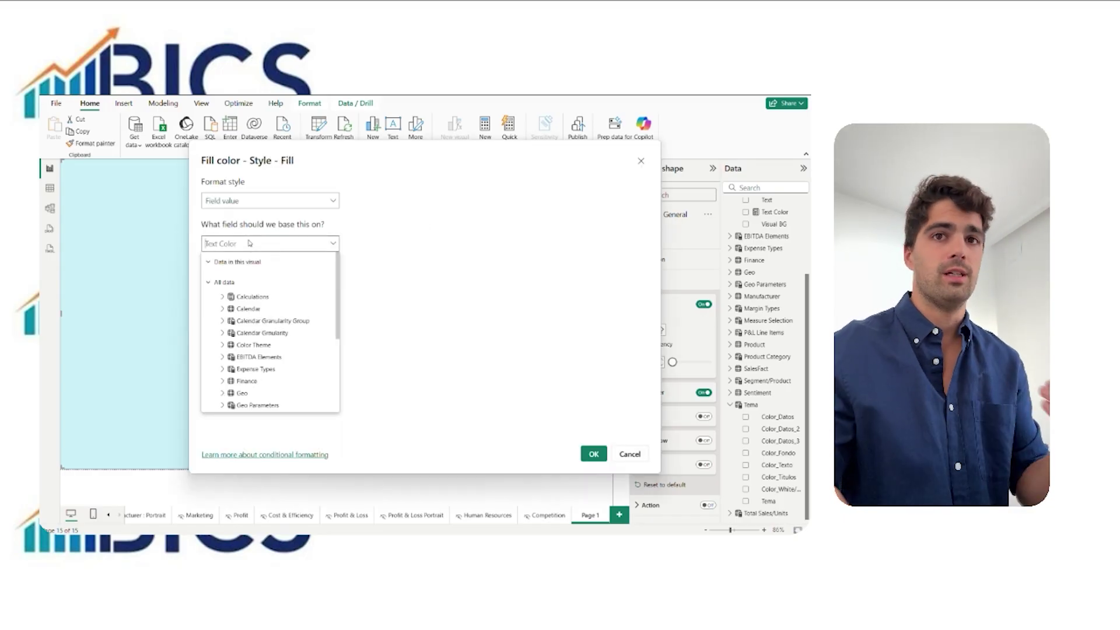
click(422, 293)
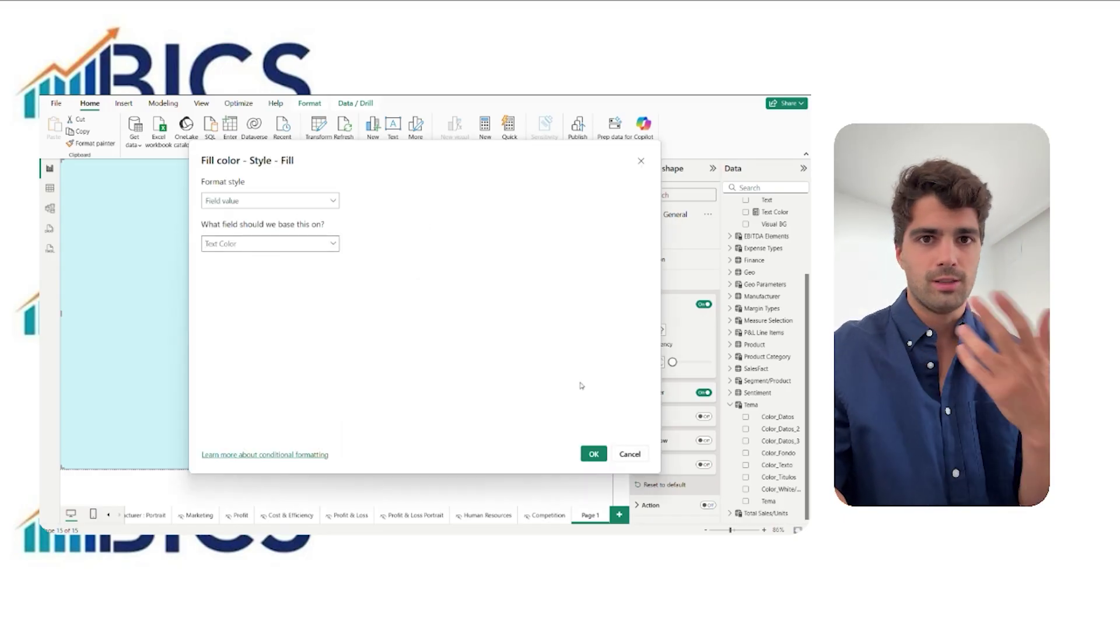
click(629, 455)
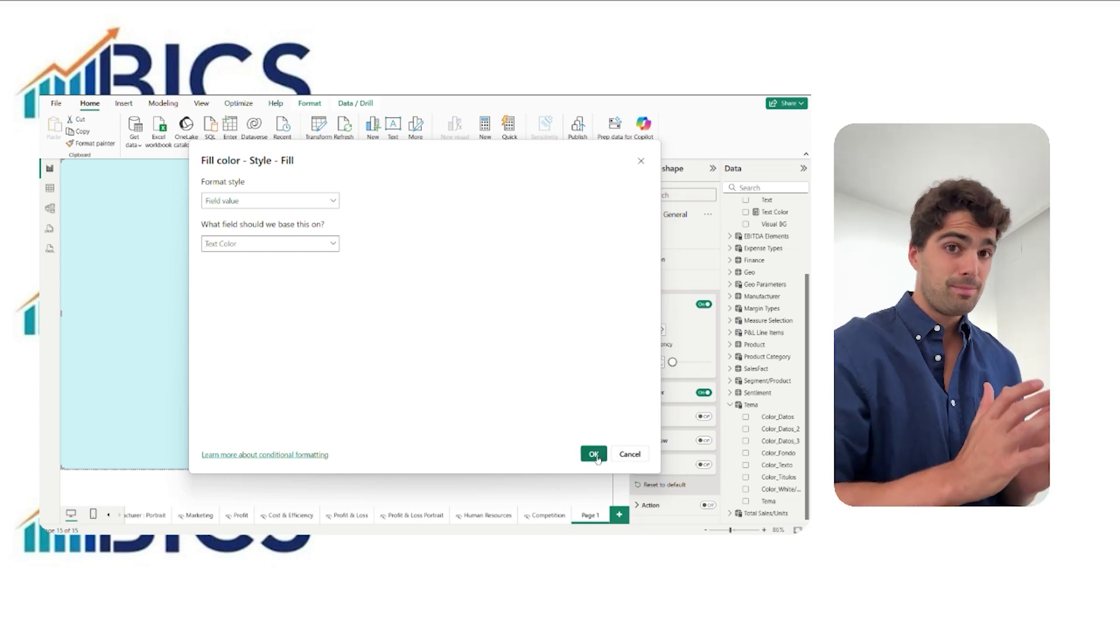
click(569, 483)
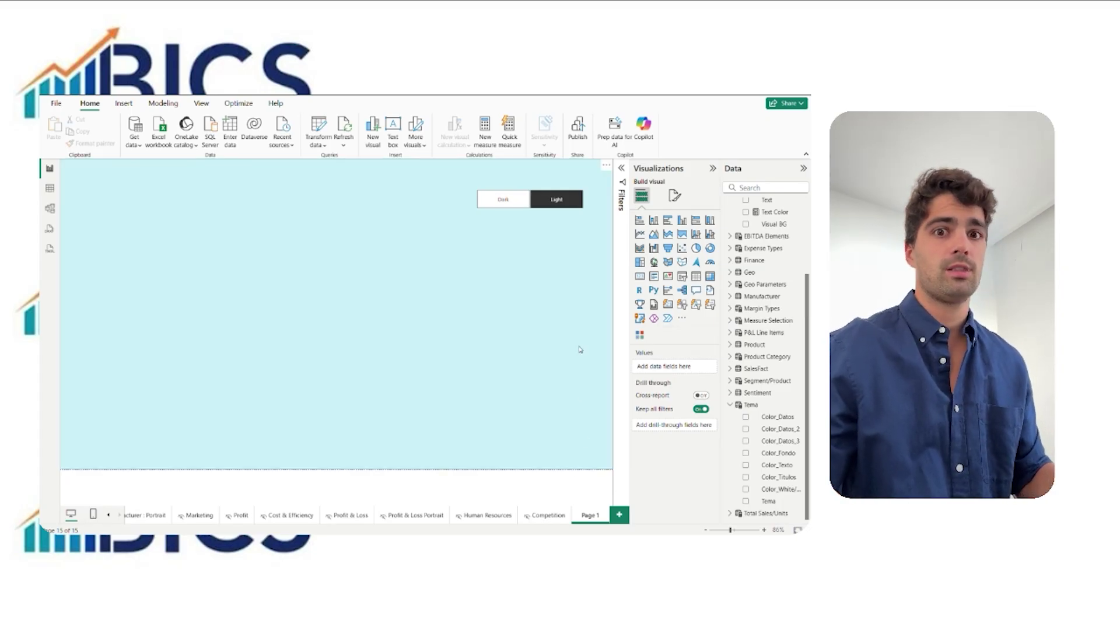
click(514, 207)
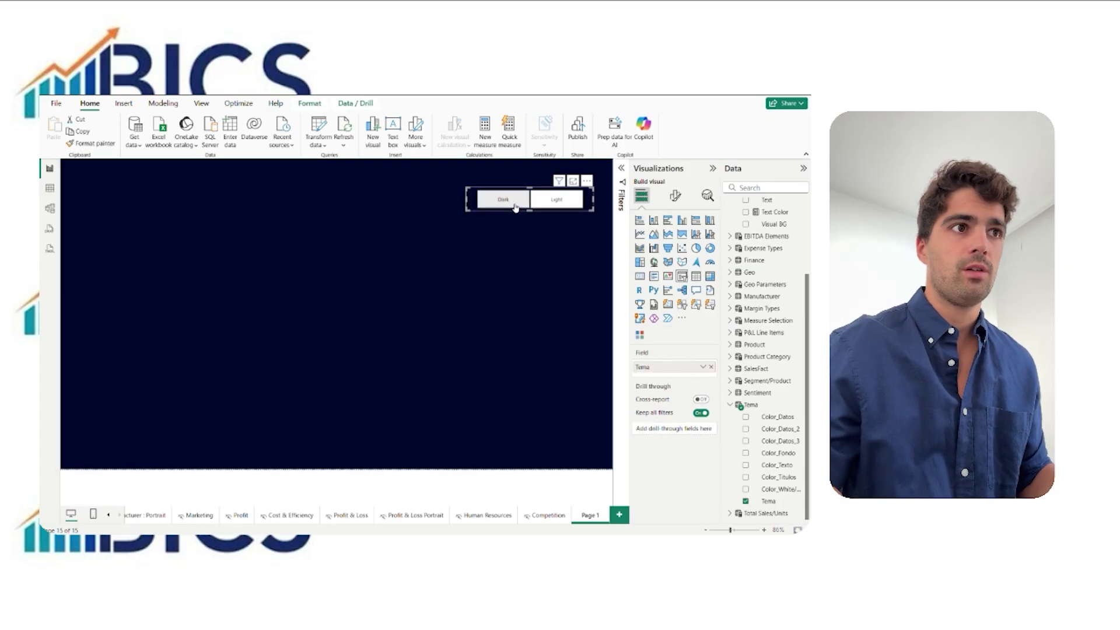
click(566, 200)
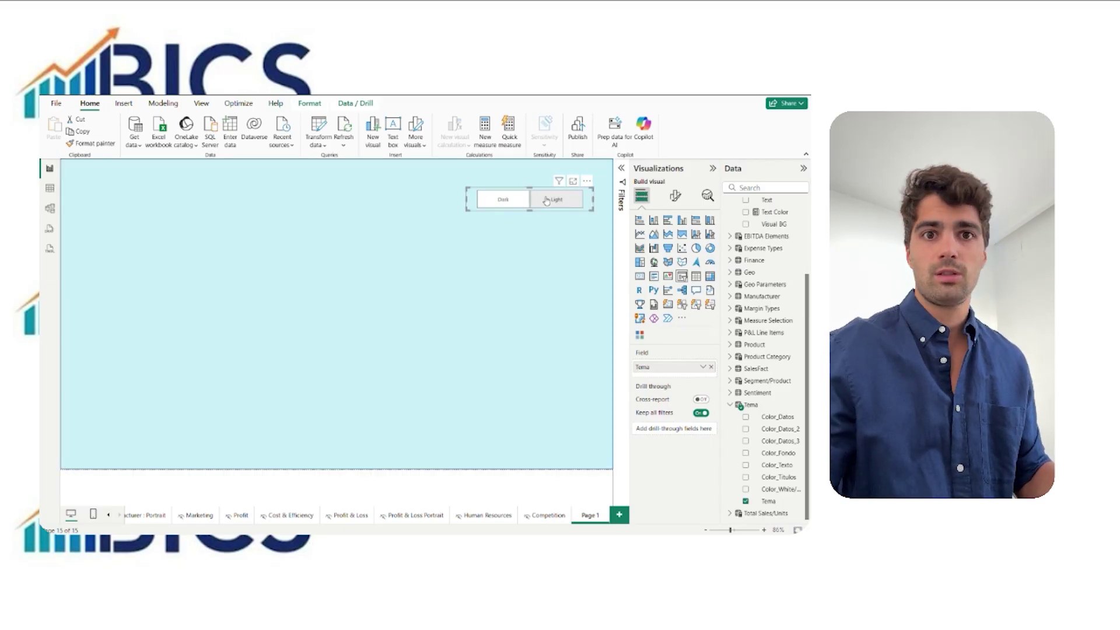
click(516, 201)
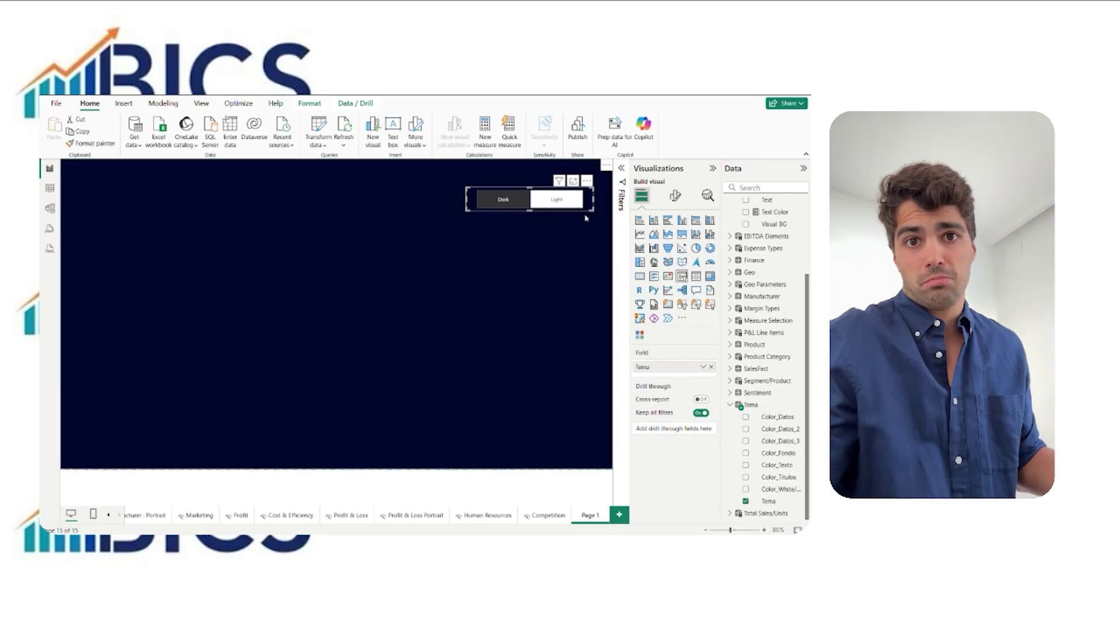
click(569, 203)
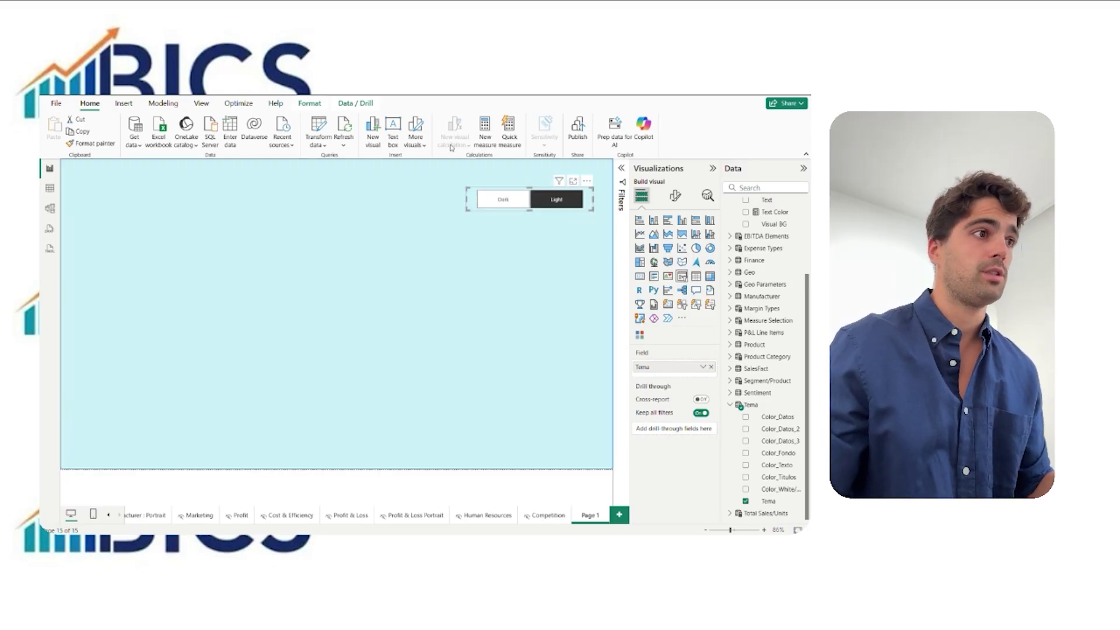